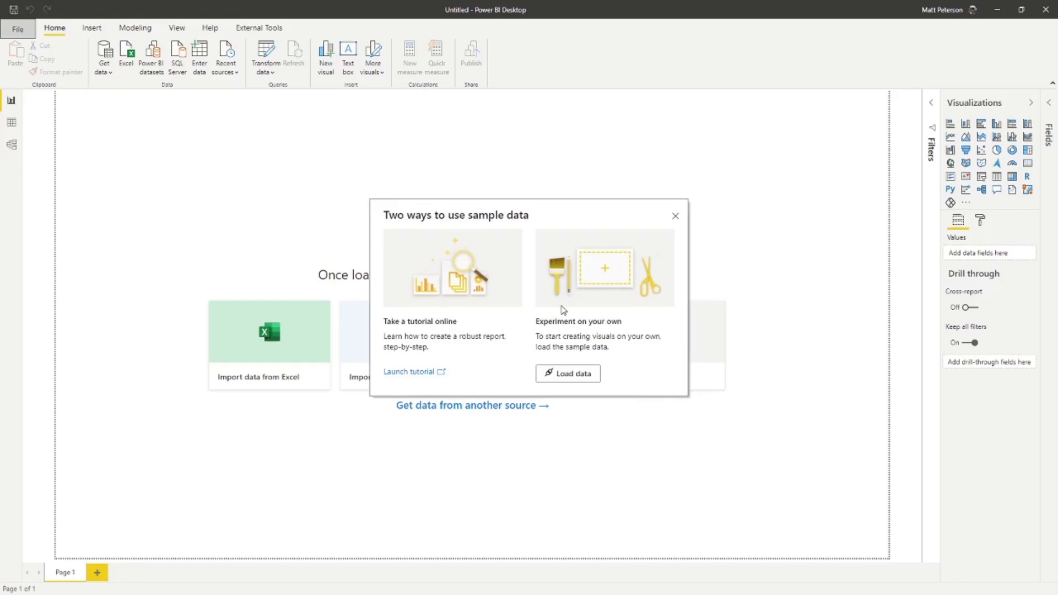
Load the financials table from the Financial Sample workbook and plot Sales as a column chart on the canvas
left_click(578, 375)
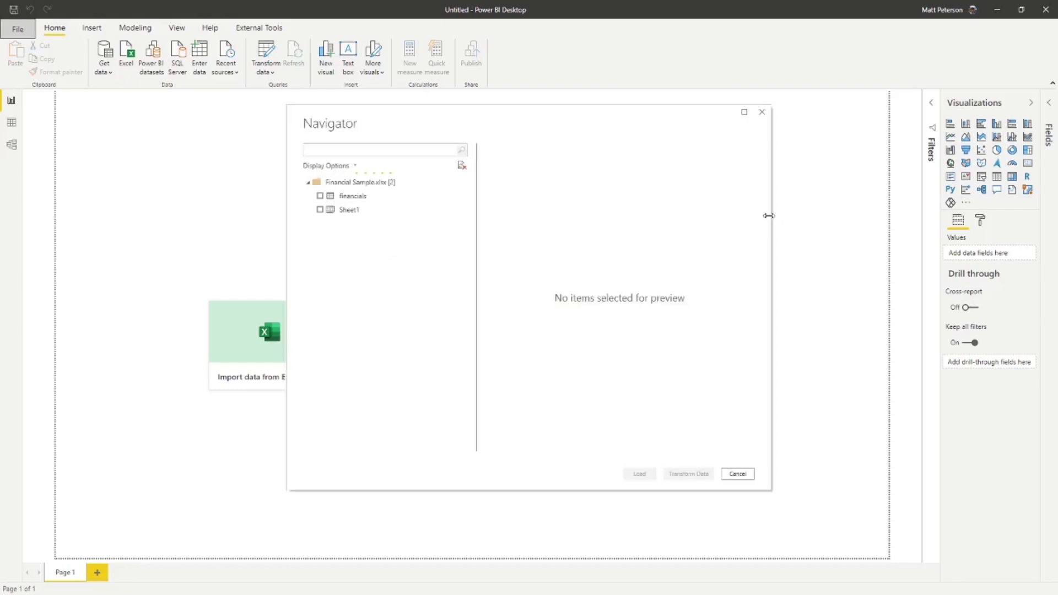
left_click(320, 196)
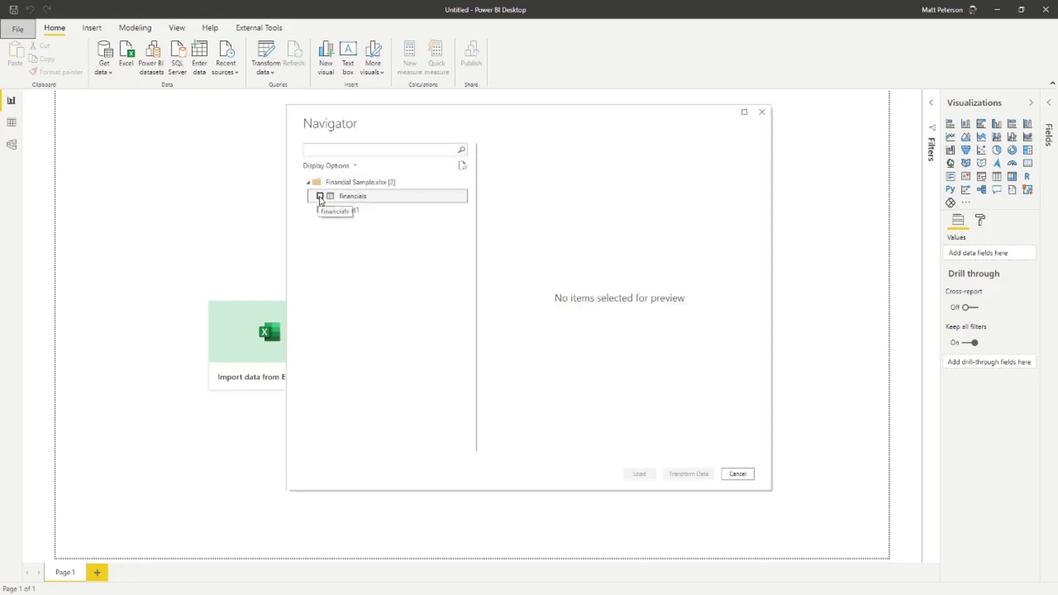
left_click(641, 475)
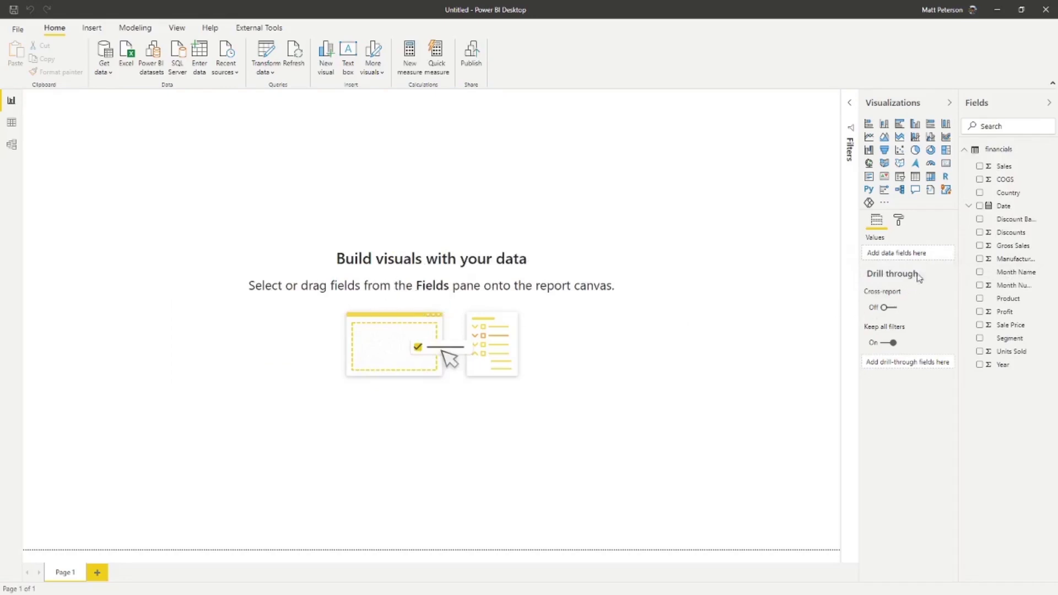
left_click_drag(1003, 167, 484, 267)
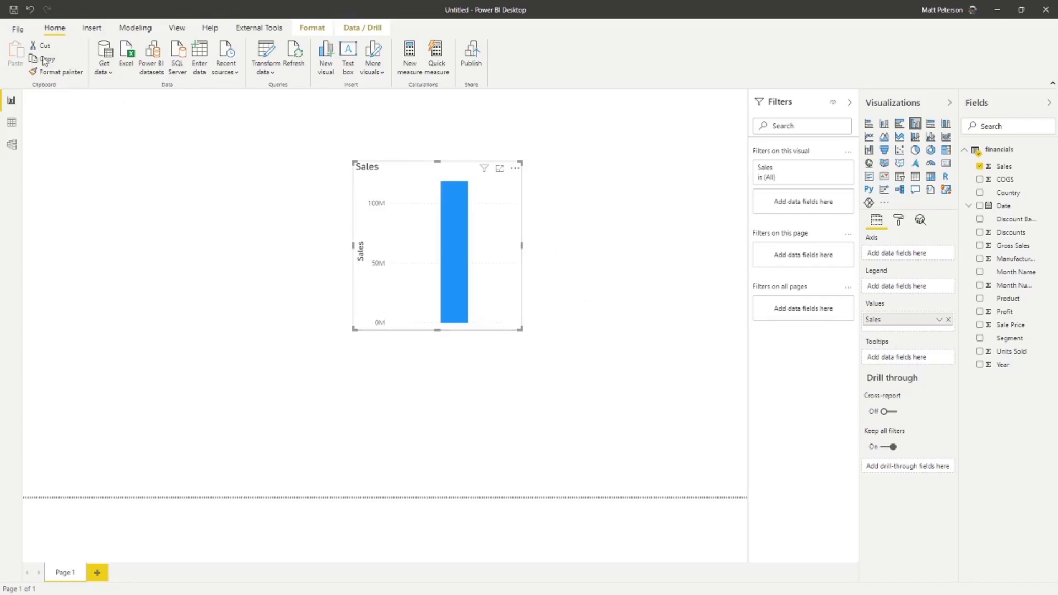
Open the recent October 2020 BI Update Demo report and maximize its window
left_click(25, 32)
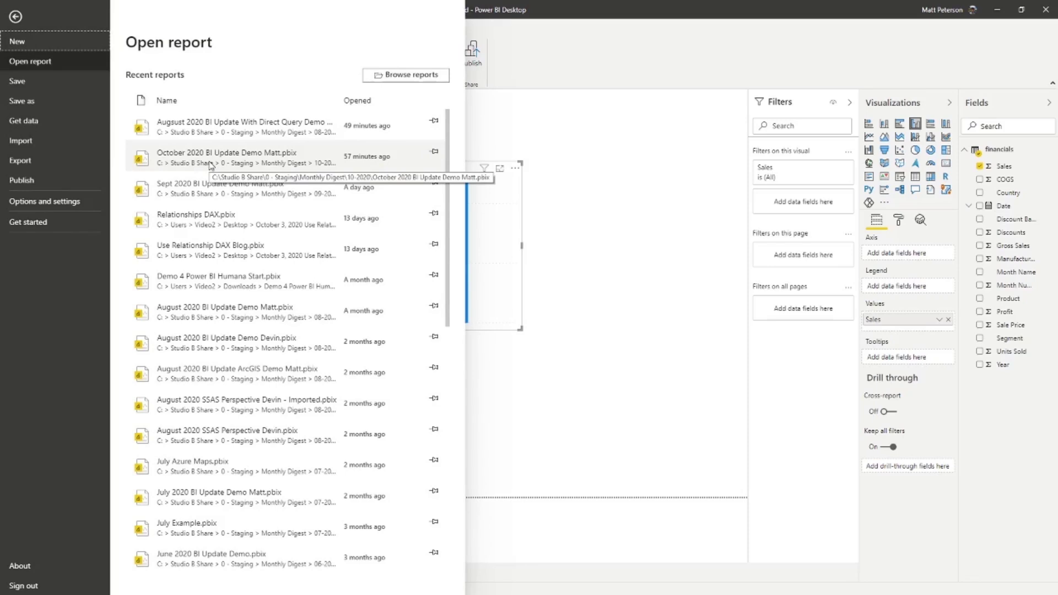
key("Escape")
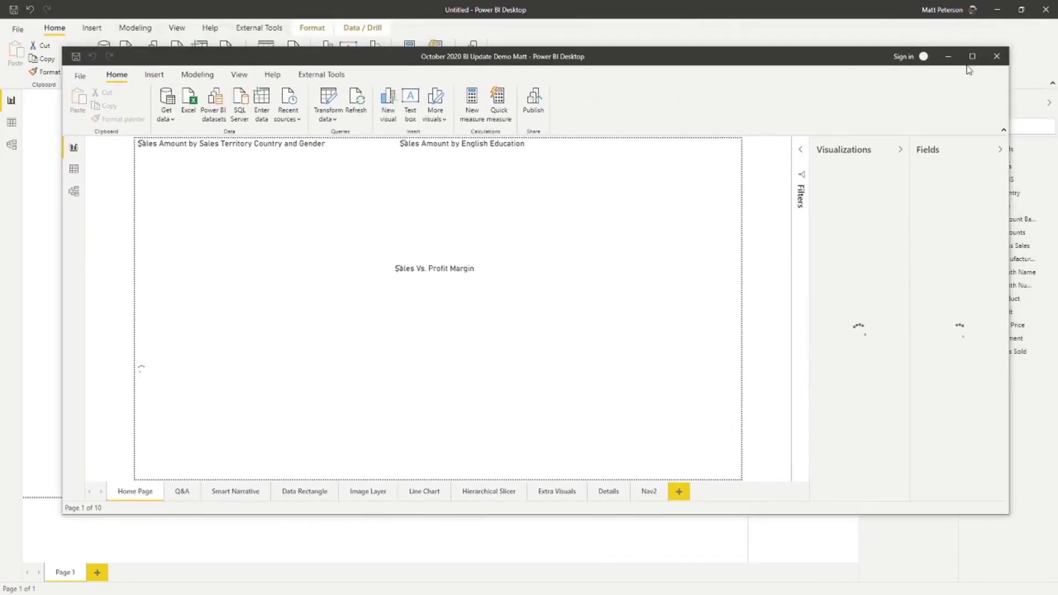
left_click(972, 55)
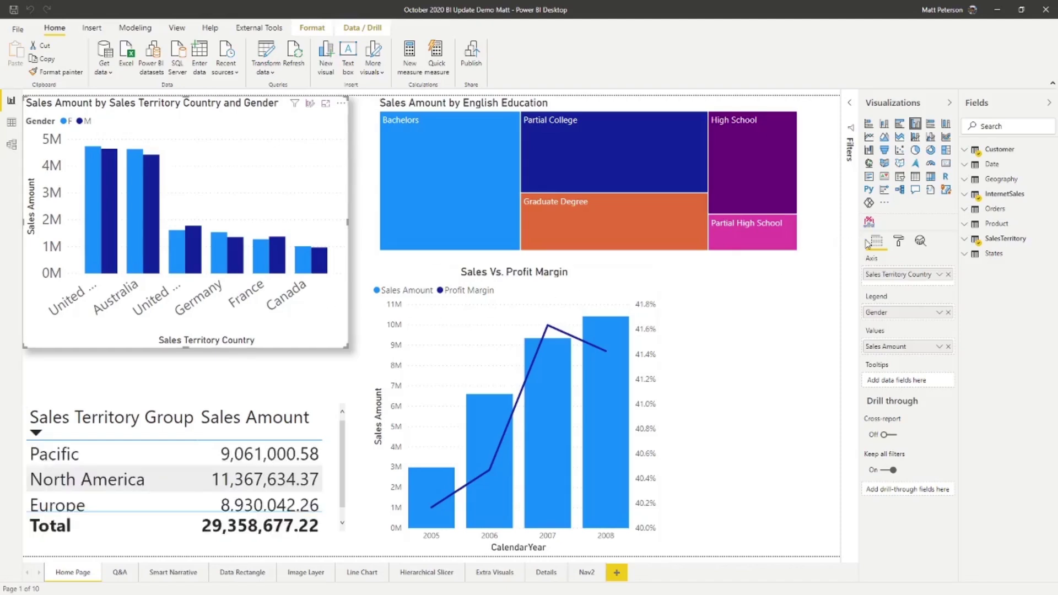
Examine the visual header settings of the Sales Amount by Sales Territory Country and Gender chart down to Personalize visual
left_click(897, 243)
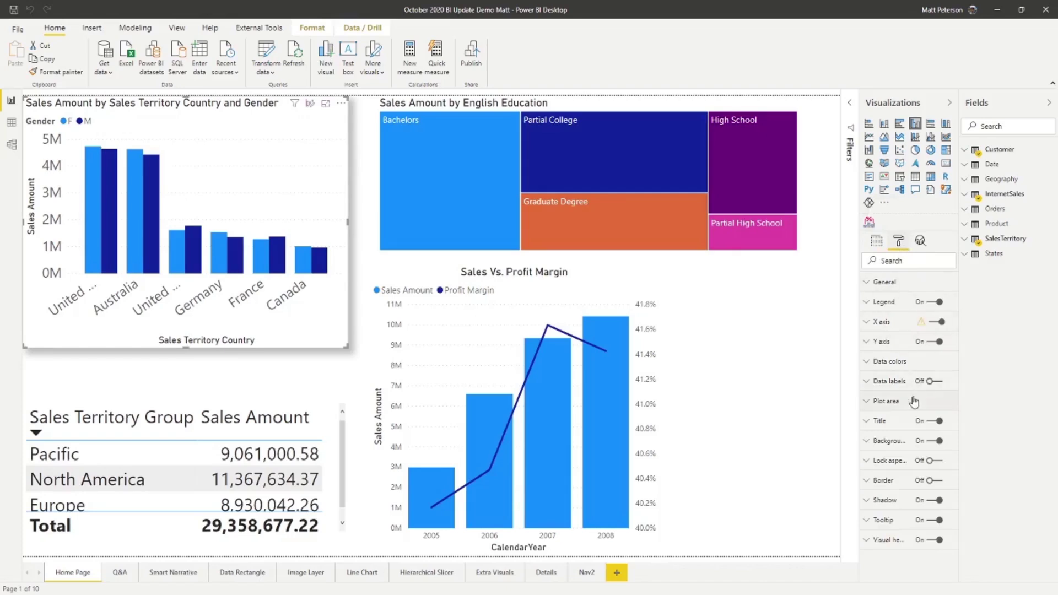
left_click(869, 542)
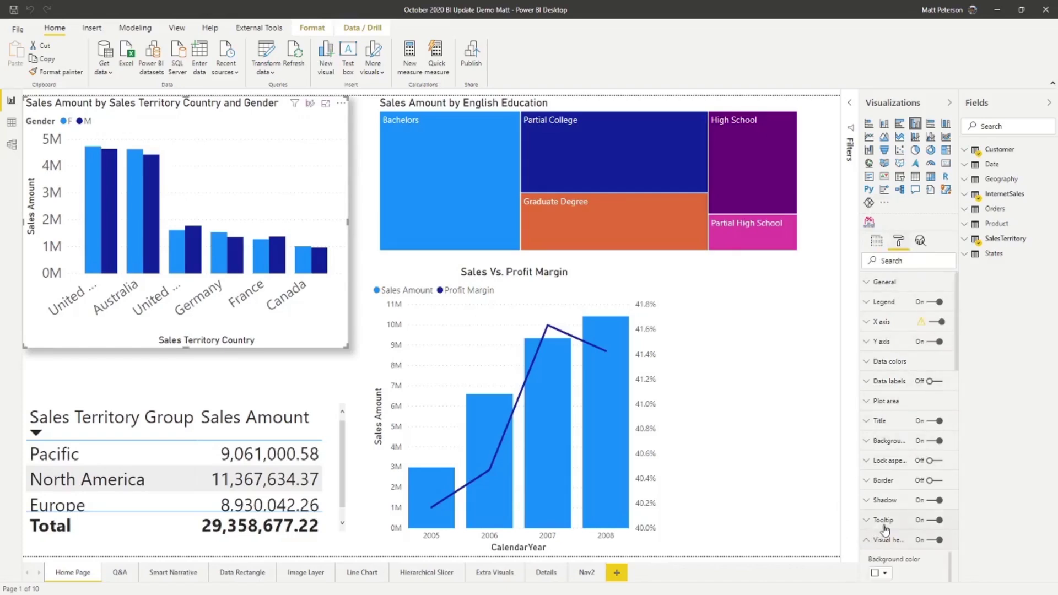
scroll(879, 533, "down", 5)
scroll(885, 530, "down", 5)
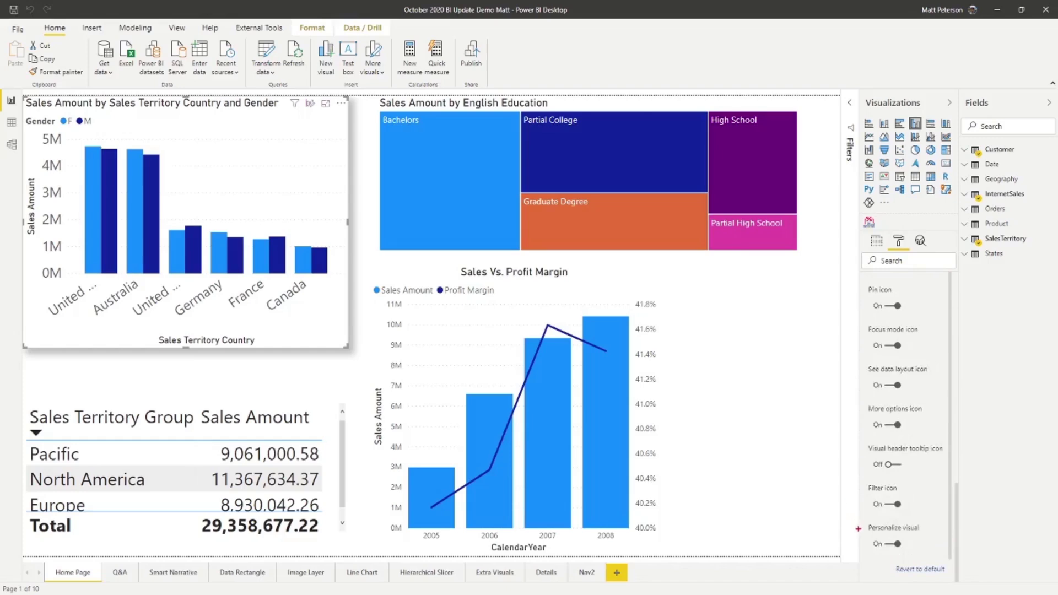
left_click_drag(858, 533, 745, 478)
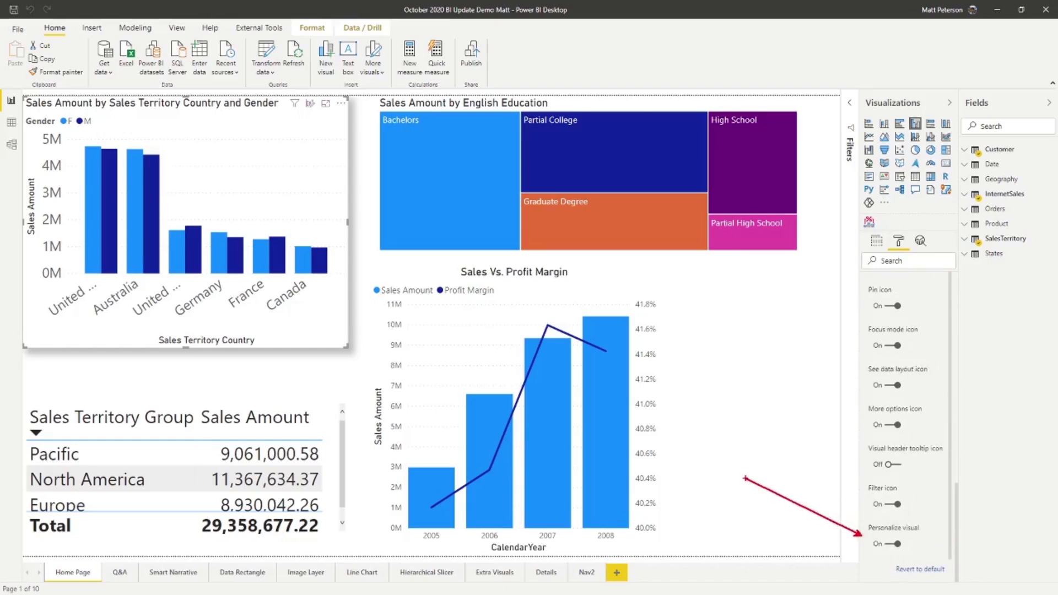
key("Escape")
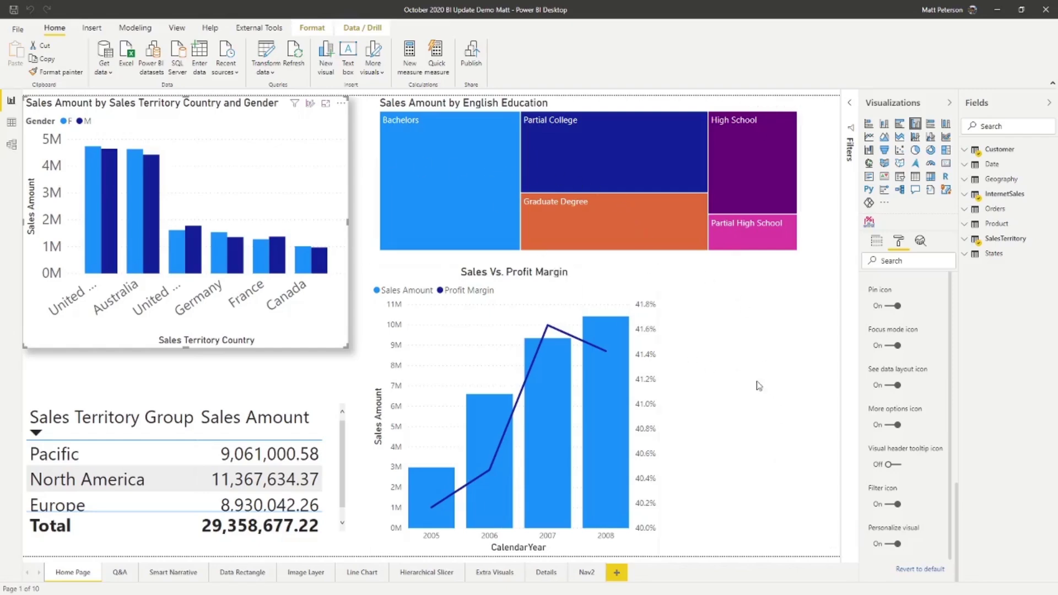
Toggle the page-level Personalize visuals setting off and back on
left_click(788, 384)
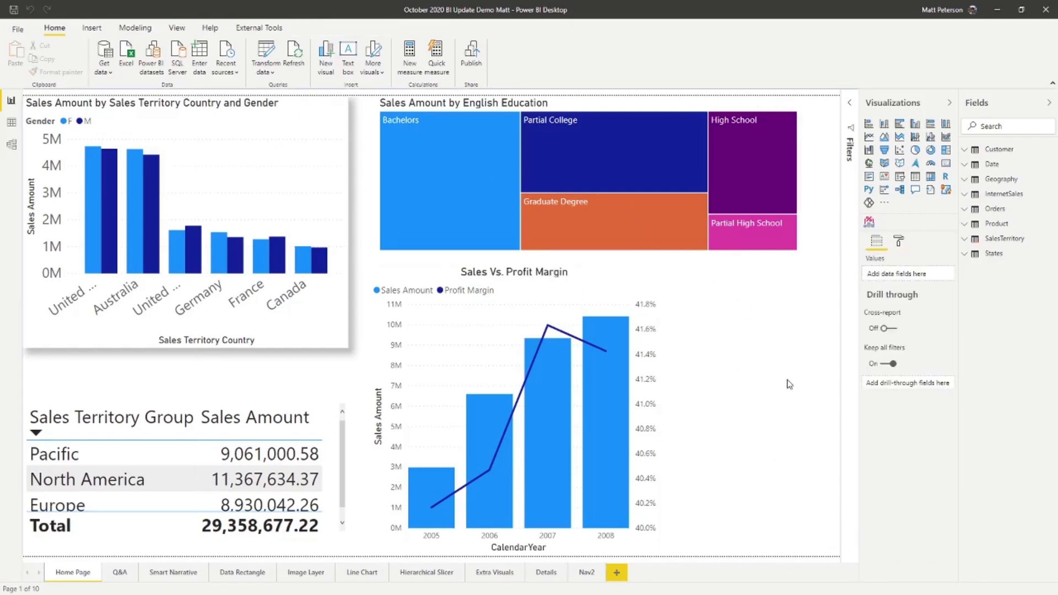
left_click(899, 244)
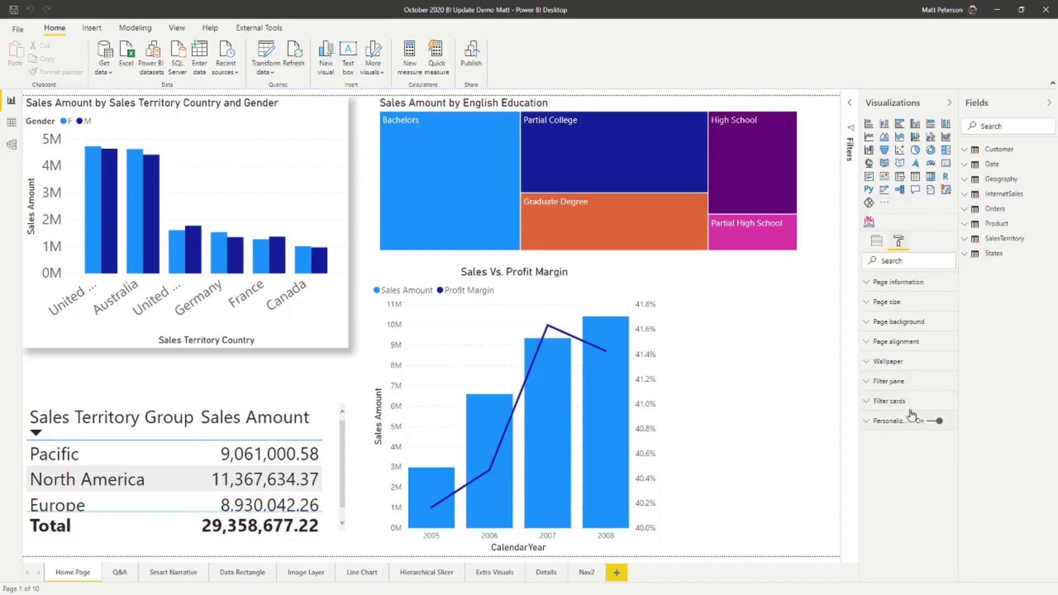
left_click(937, 421)
left_click(930, 421)
Save the report changes and publish it to the Power BI Monthly Digest Updates workspace
left_click(472, 55)
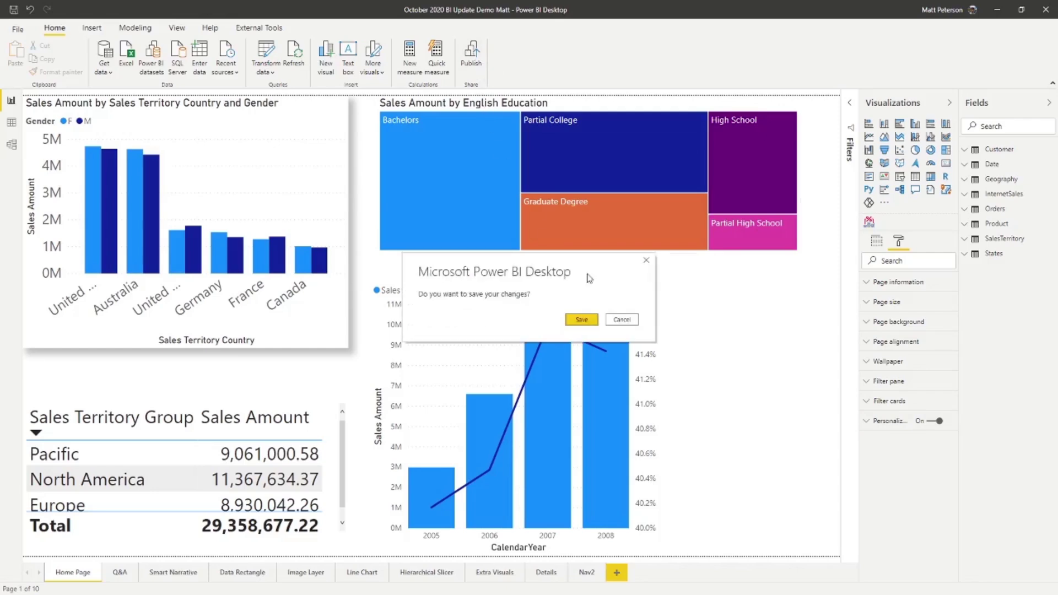
left_click(581, 320)
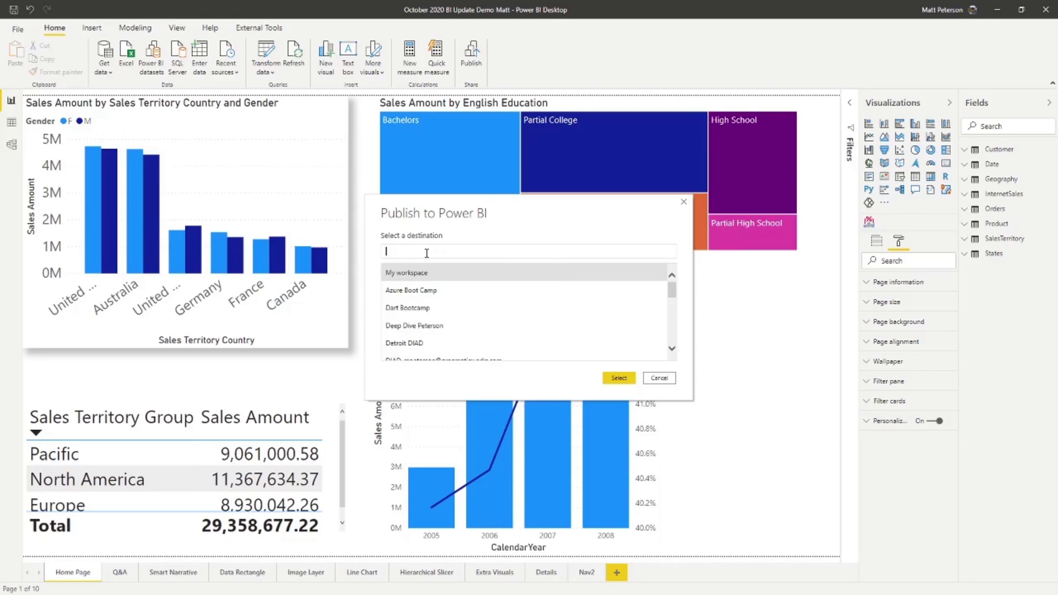
type("mont")
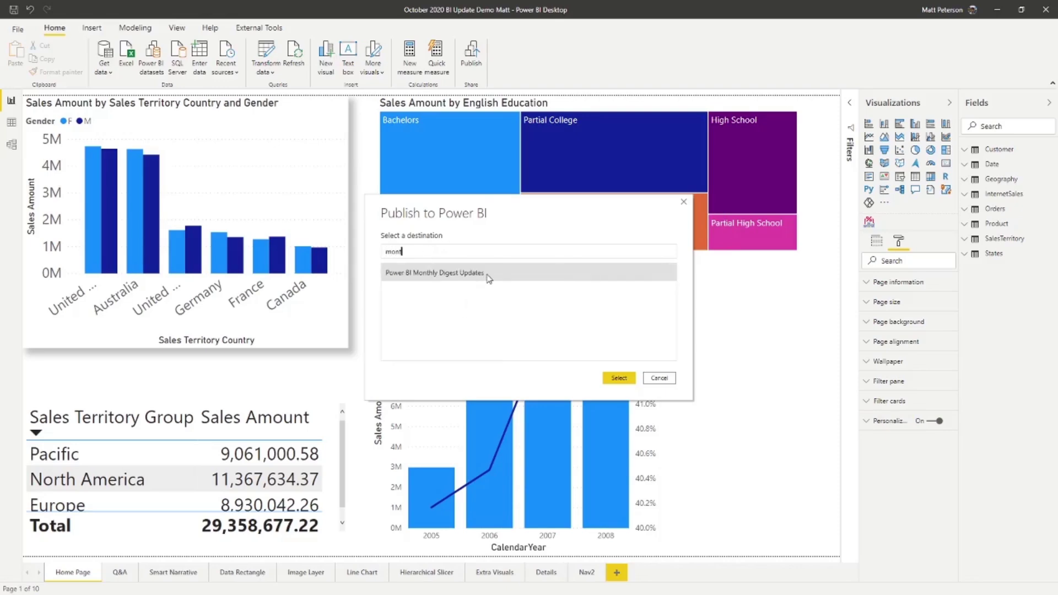
left_click(629, 379)
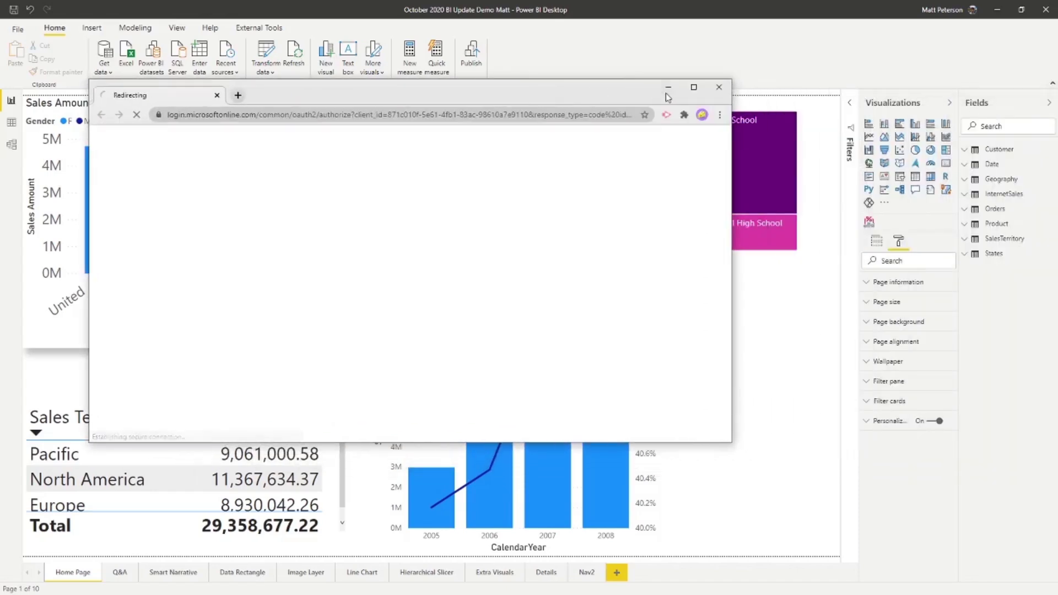
In the published report in the browser, personalize the territory column chart with Gender as axis and Sales Territory Country as legend
left_click(693, 88)
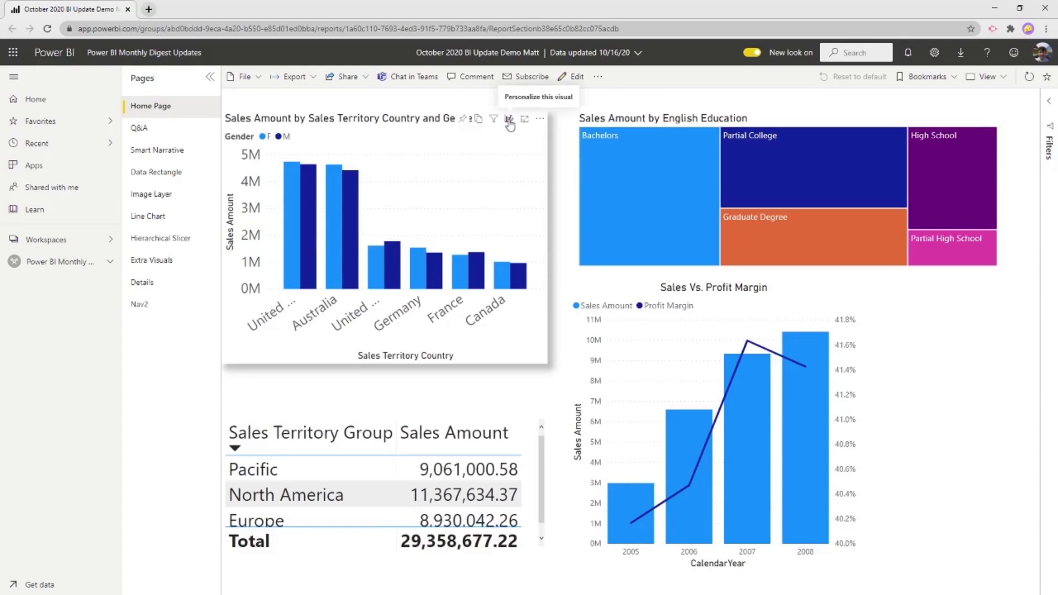
left_click(509, 120)
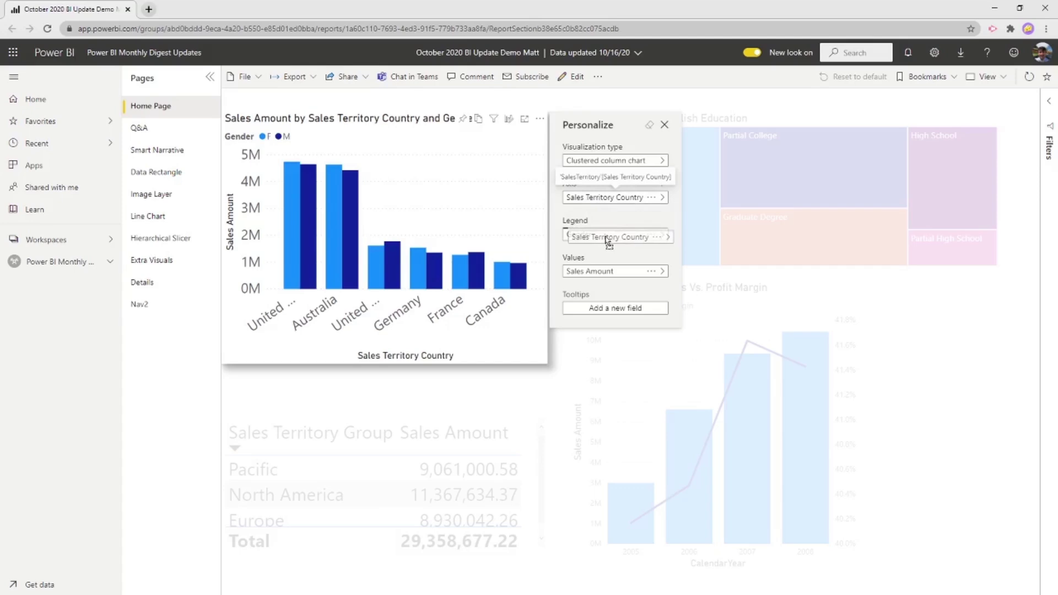
left_click_drag(606, 238, 587, 201)
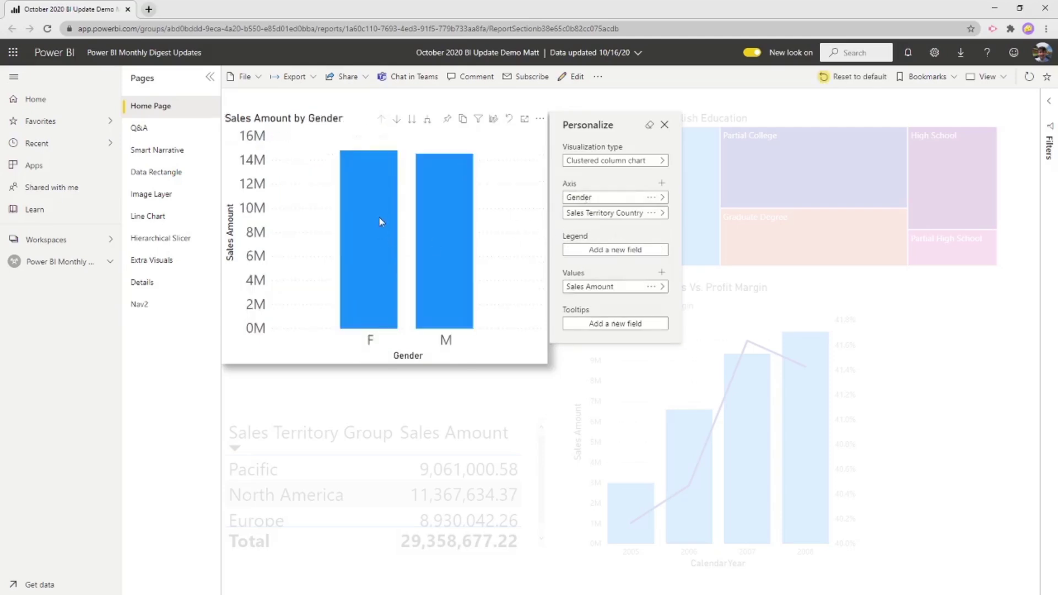
left_click_drag(590, 212, 597, 255)
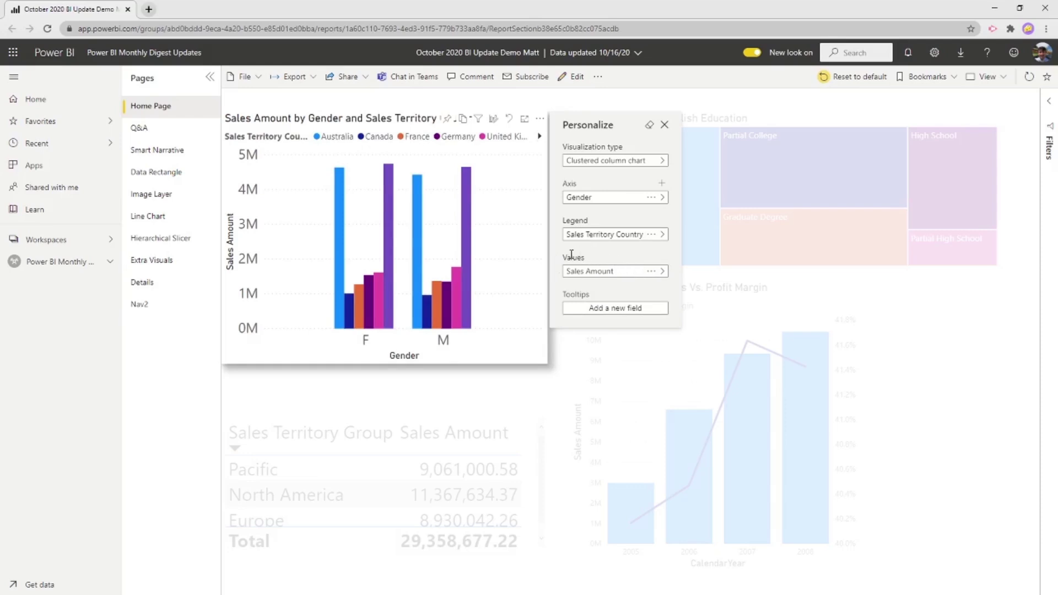
Review the aggregation options for the chart's Sales Amount value without changing them, and finish personalizing the visual
left_click(651, 273)
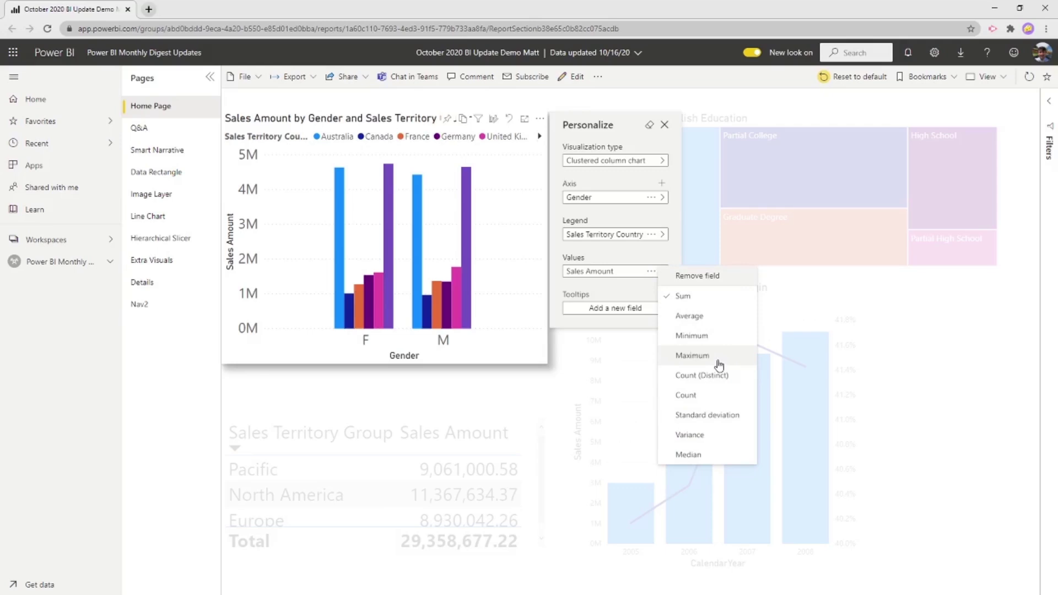
left_click(624, 329)
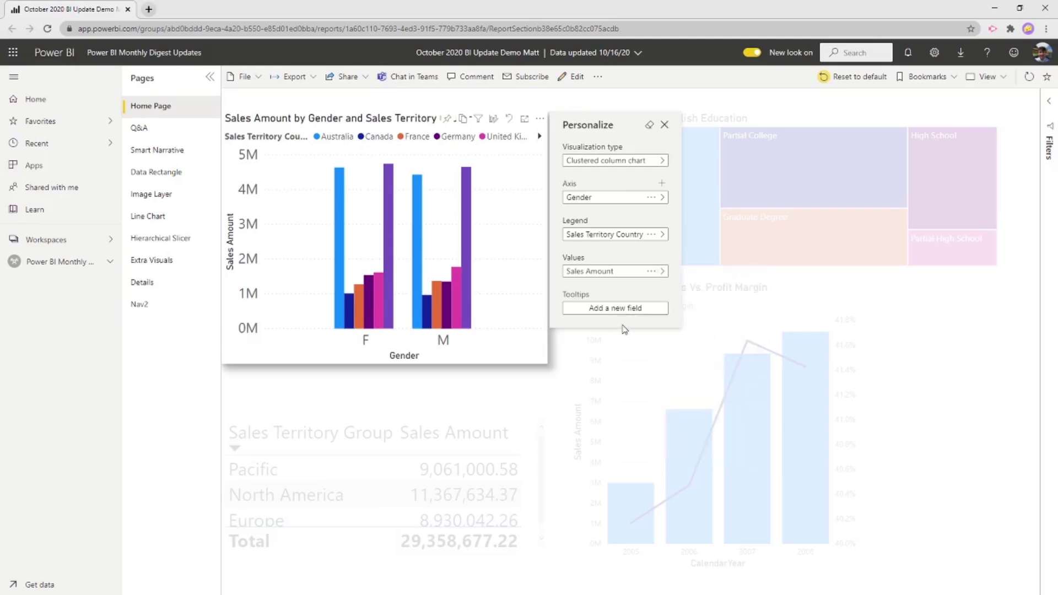
left_click(664, 126)
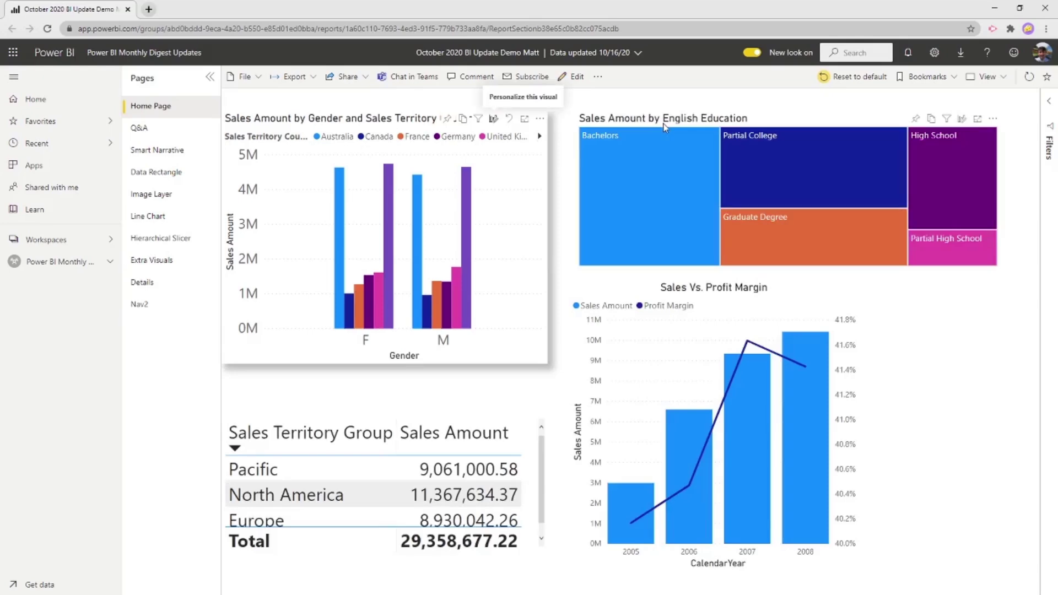
Open the published report for editing and examine the visual header icon settings of the personalized column chart
left_click(575, 77)
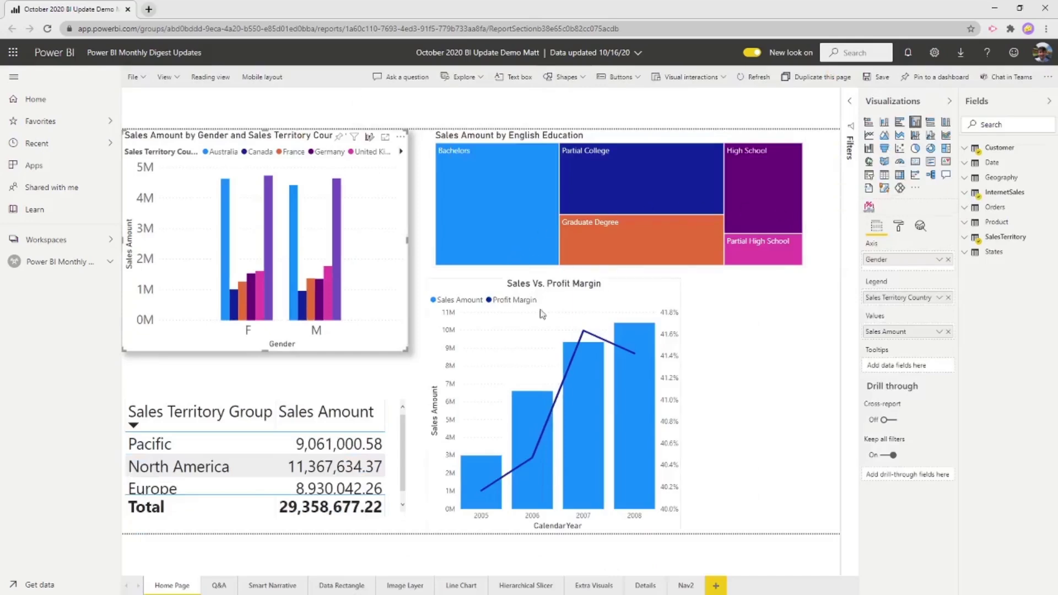
left_click(901, 227)
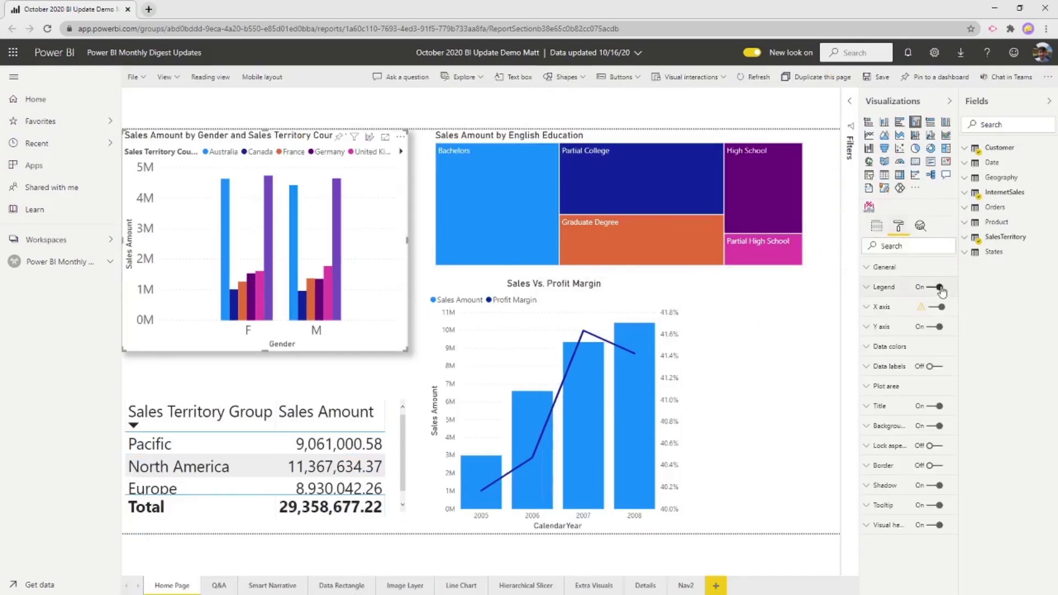
left_click(877, 525)
scroll(899, 449, "down", 5)
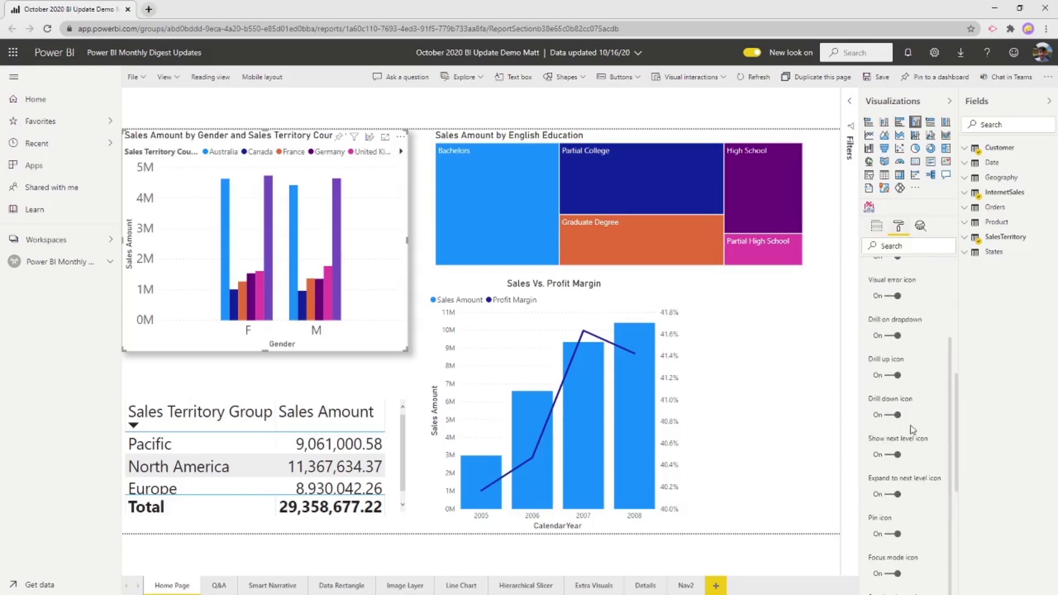
scroll(917, 541, "down", 5)
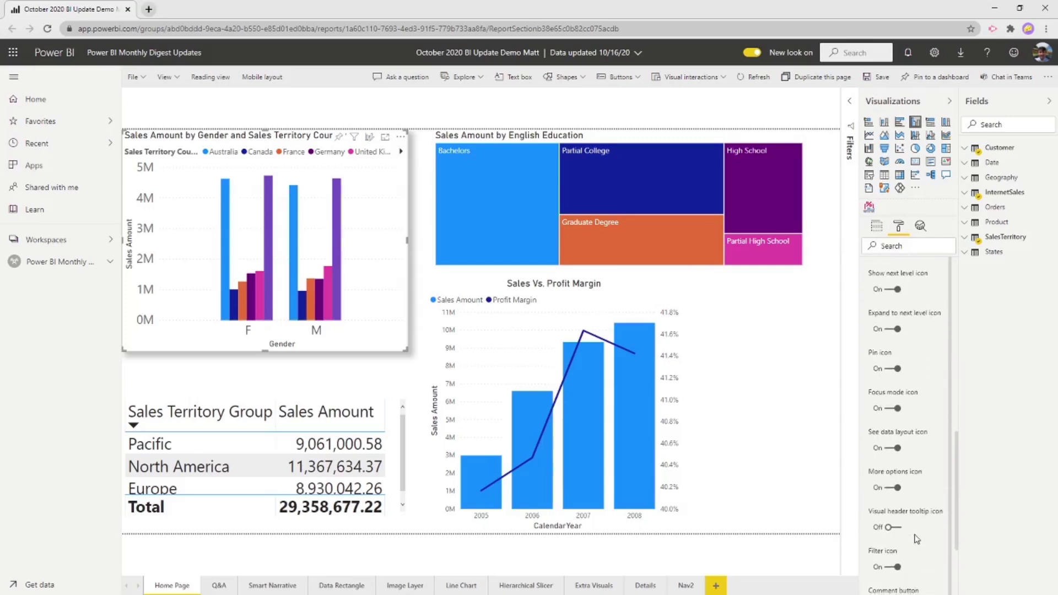
left_click(897, 517)
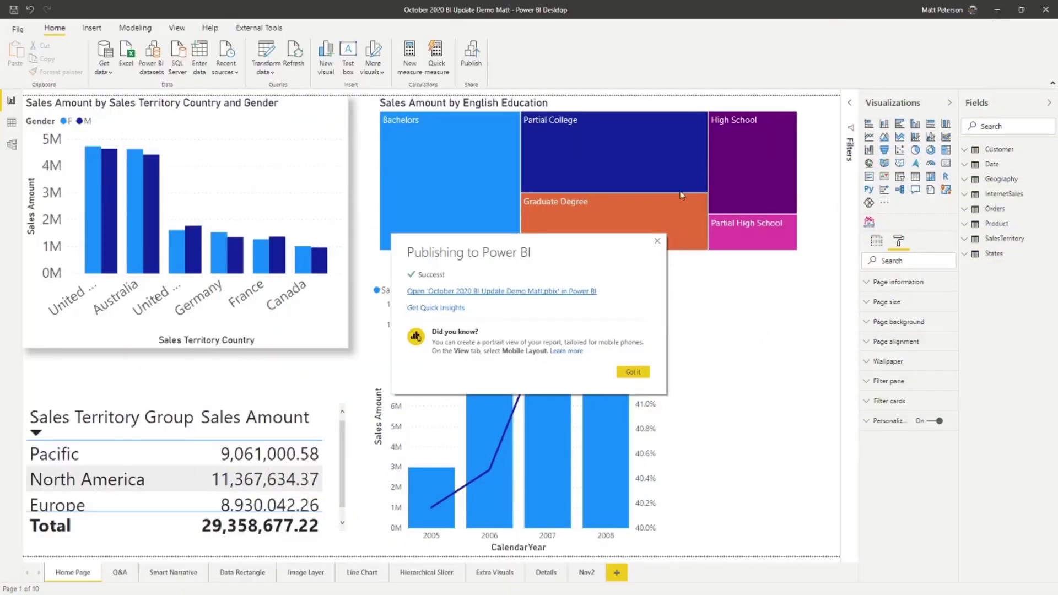
Back in Power BI Desktop, dismiss the publishing message and cross-filter the page by the treemap's Bachelors, Partial College and Graduate Degree areas together
left_click(657, 242)
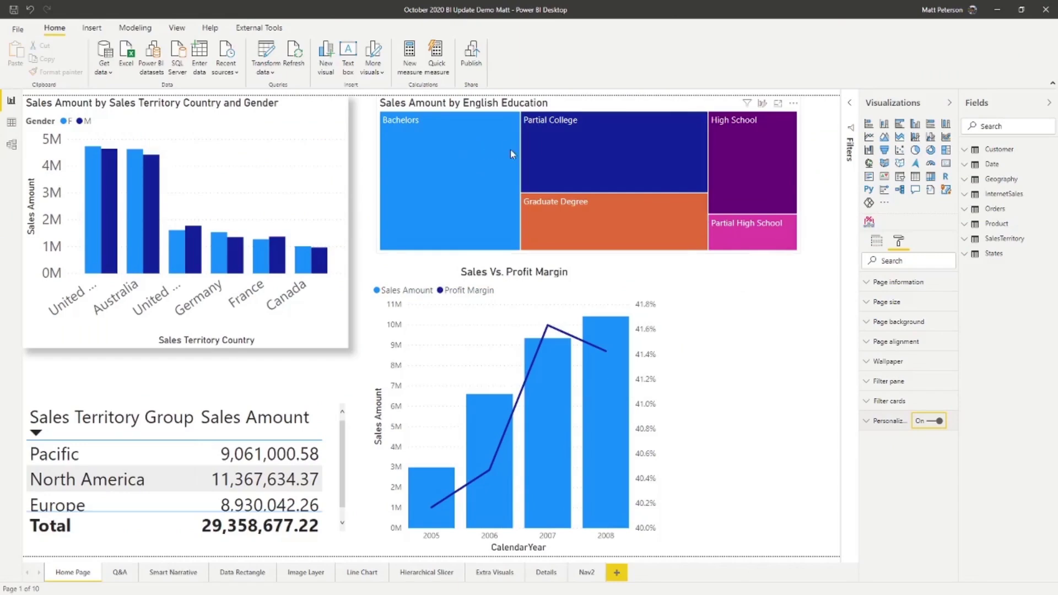
left_click_drag(491, 144, 701, 245)
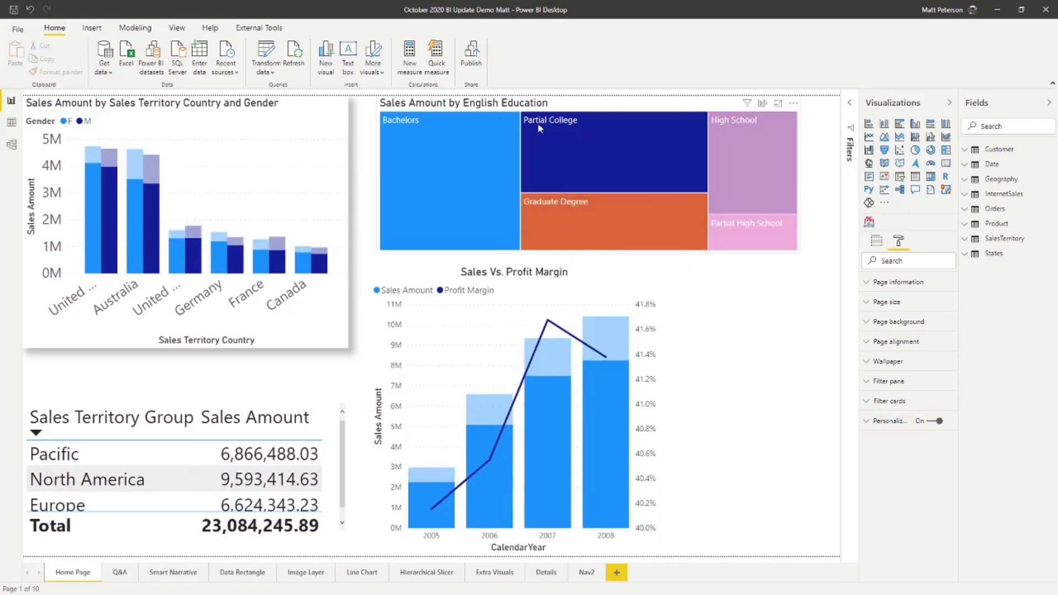
mouse_move(545, 220)
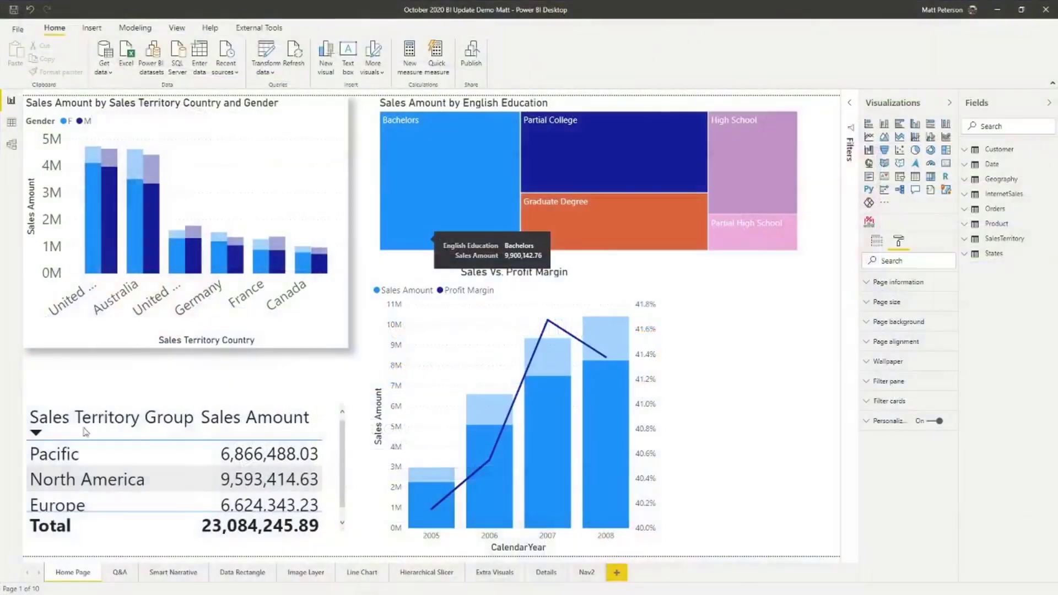
On the Q&A page, run the suggested question "top titles by profit margin"
left_click(119, 573)
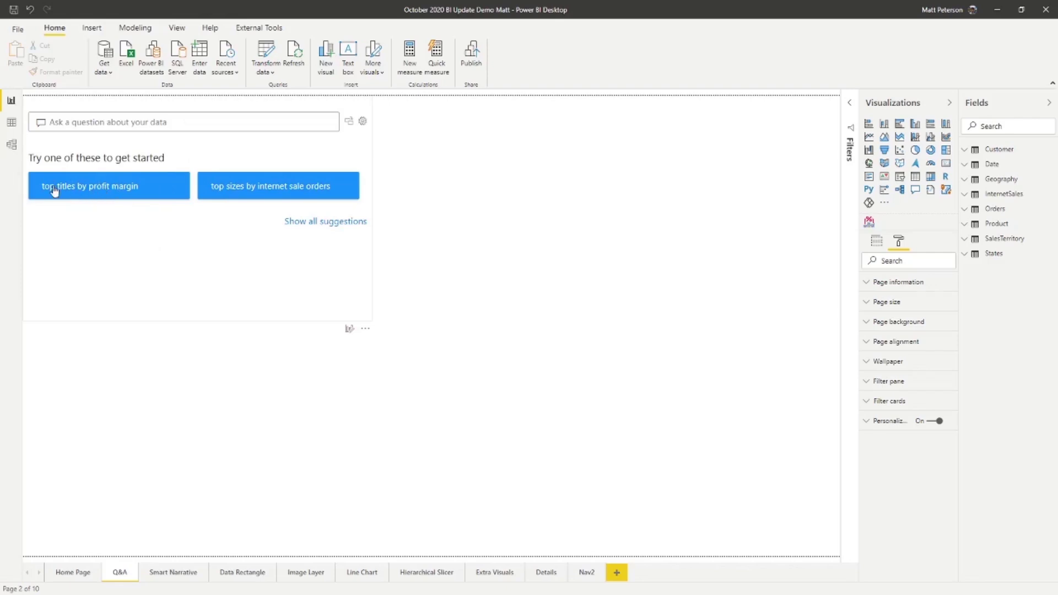
left_click(102, 188)
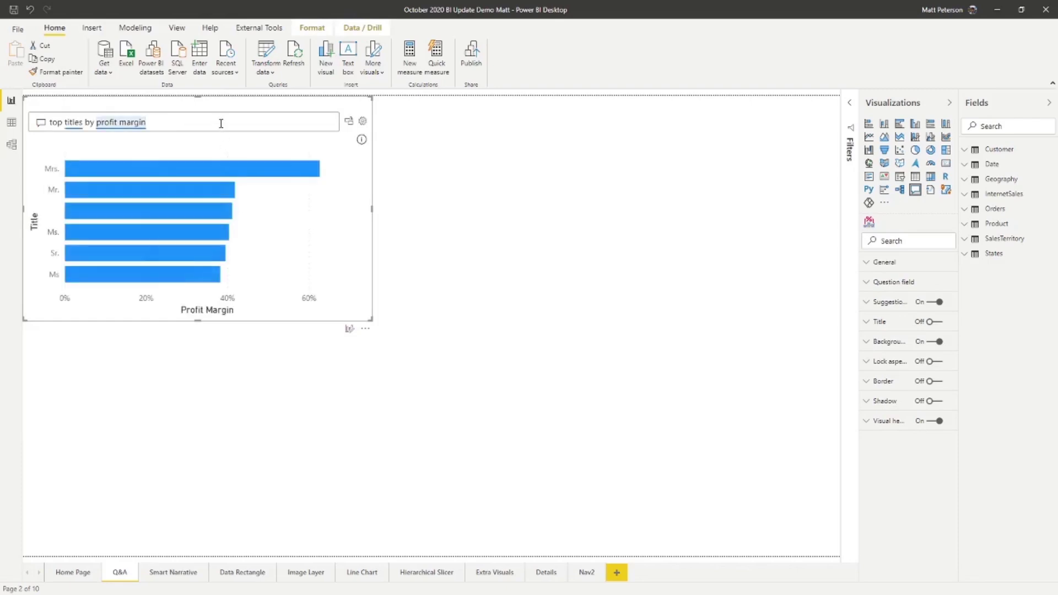
Convert the Q&A result into a standard bar chart and show the chart's additional options
left_click(350, 124)
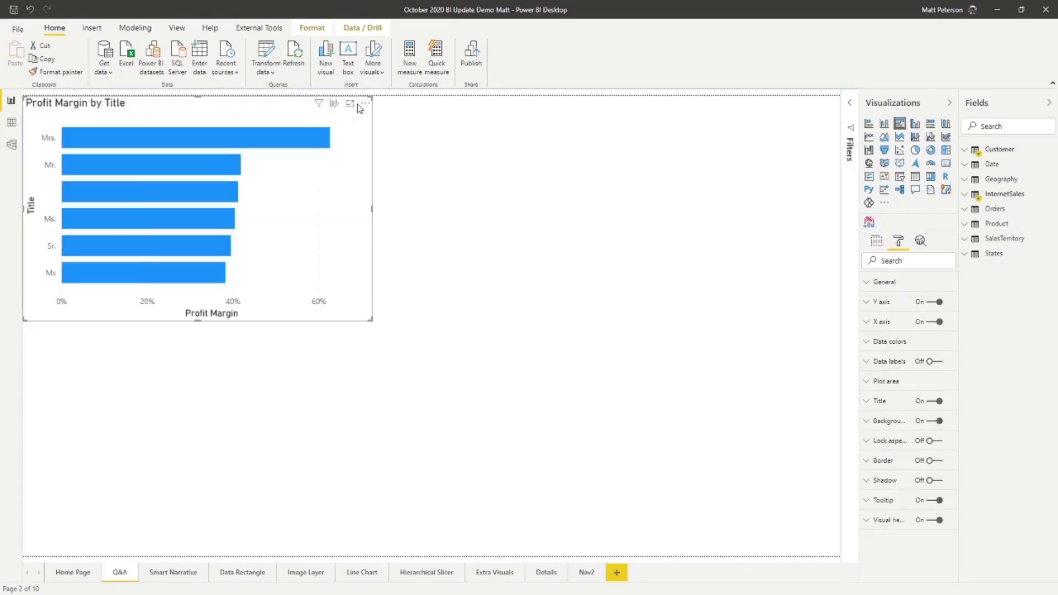
left_click(364, 104)
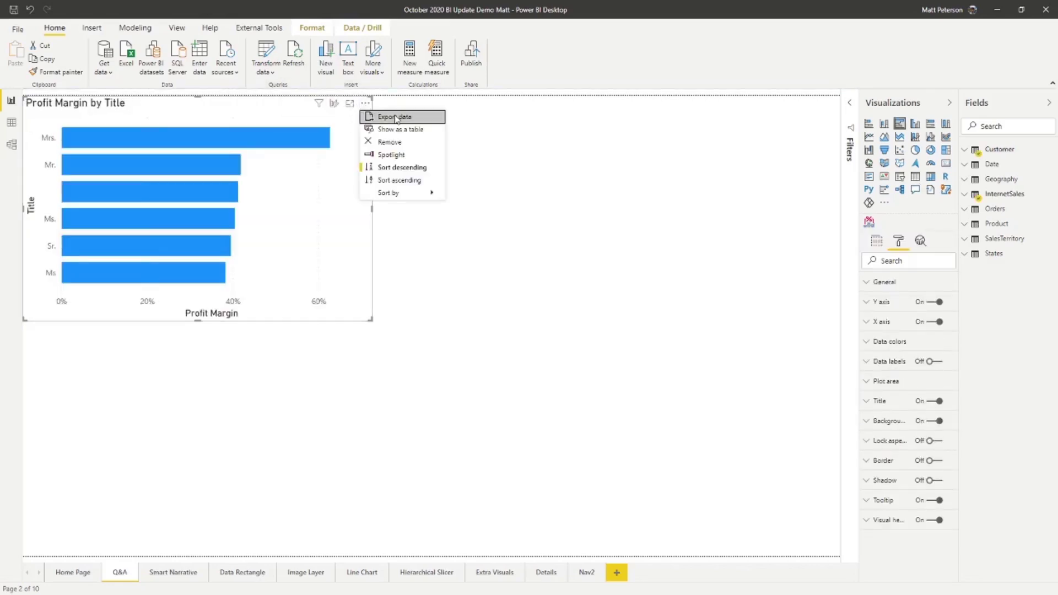
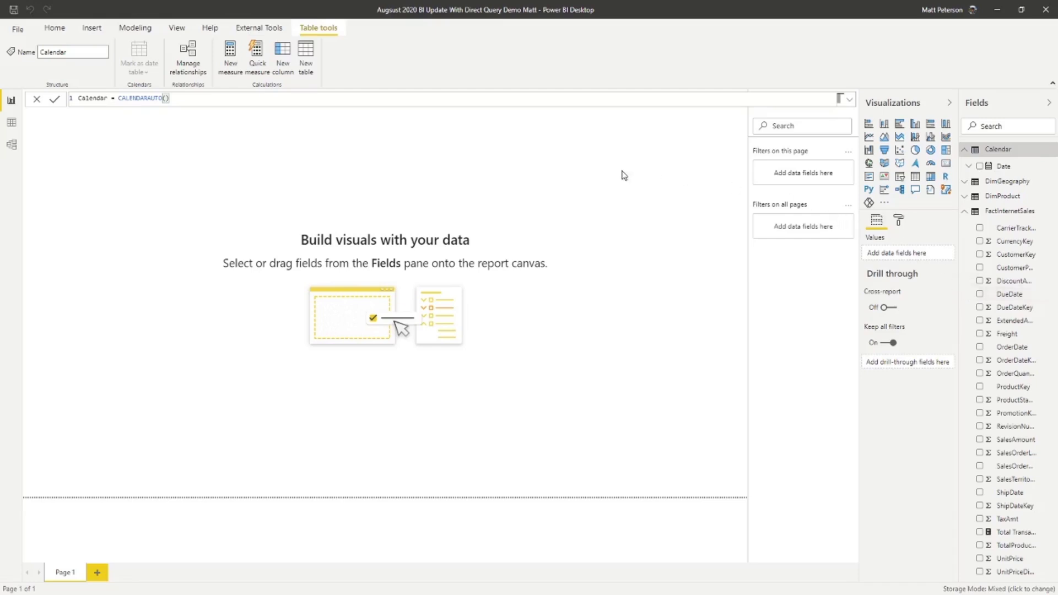
In Power Query, review how a new parameter is created and how StartDate is defined, discard the new parameter and close the editor
left_click(54, 28)
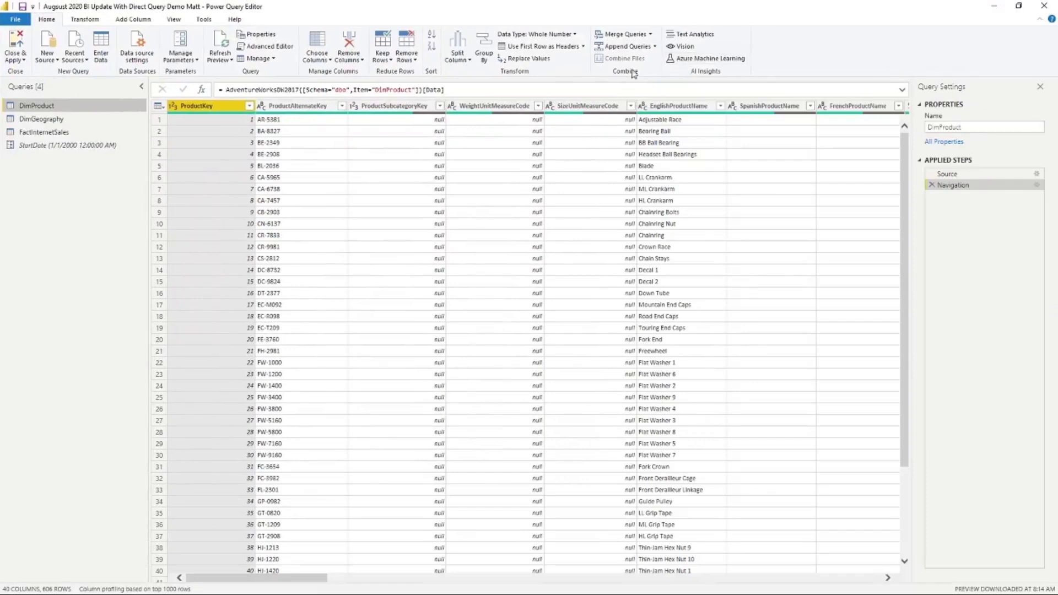
left_click(187, 60)
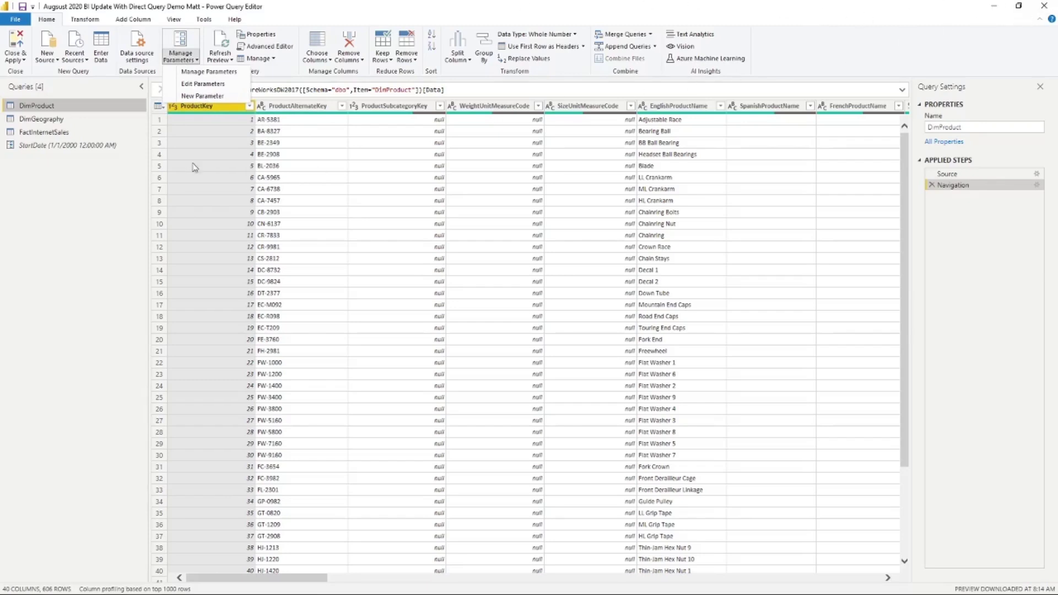
left_click(207, 97)
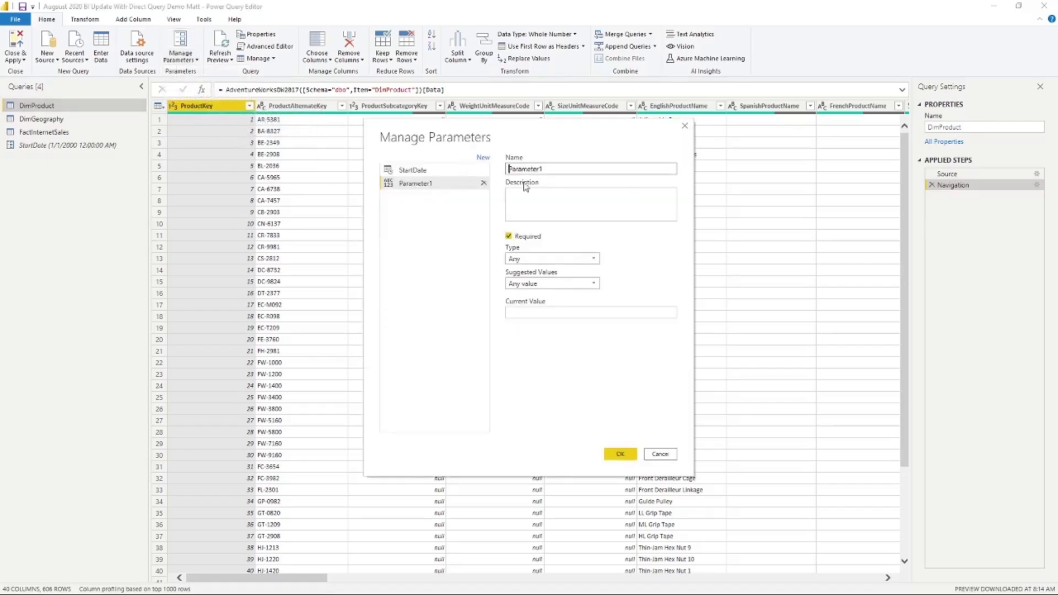
left_click(434, 172)
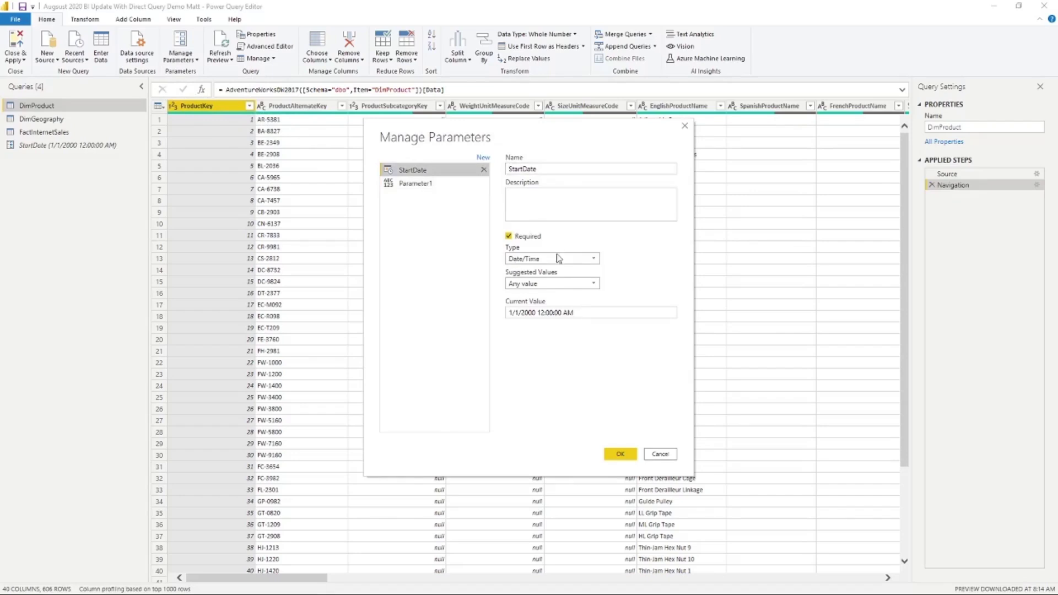
left_click(663, 453)
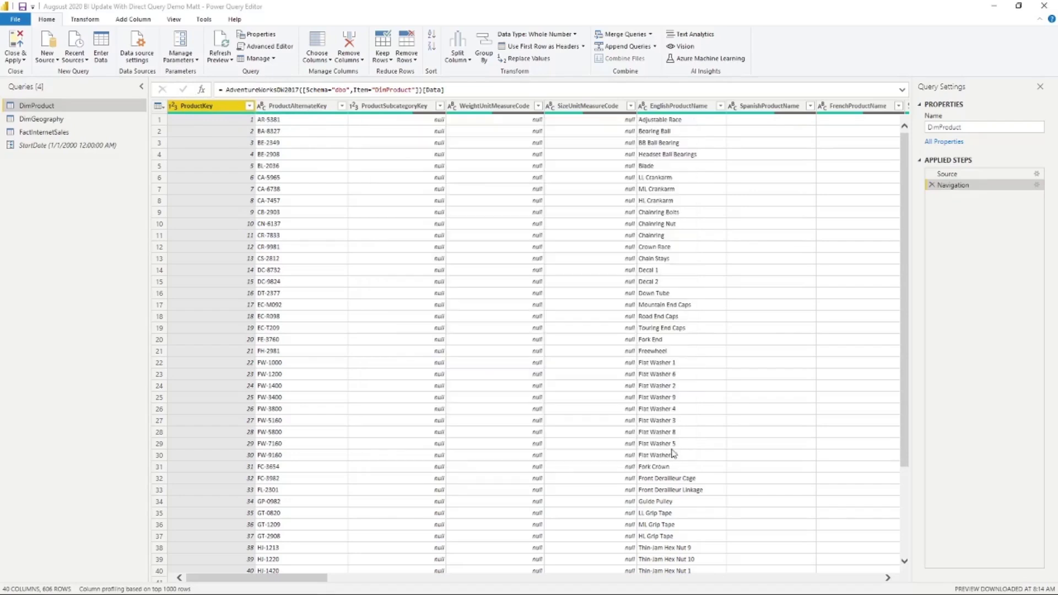
left_click(1043, 7)
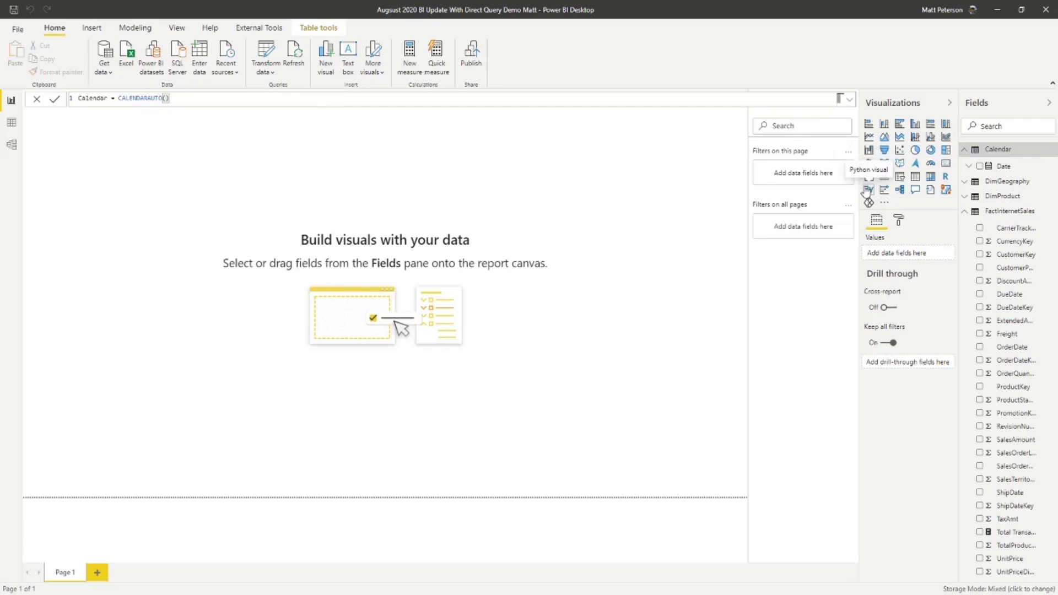
In the data model, examine which parameters the Calendar table's Date column can be bound to, leaving the binding unchanged
left_click(12, 144)
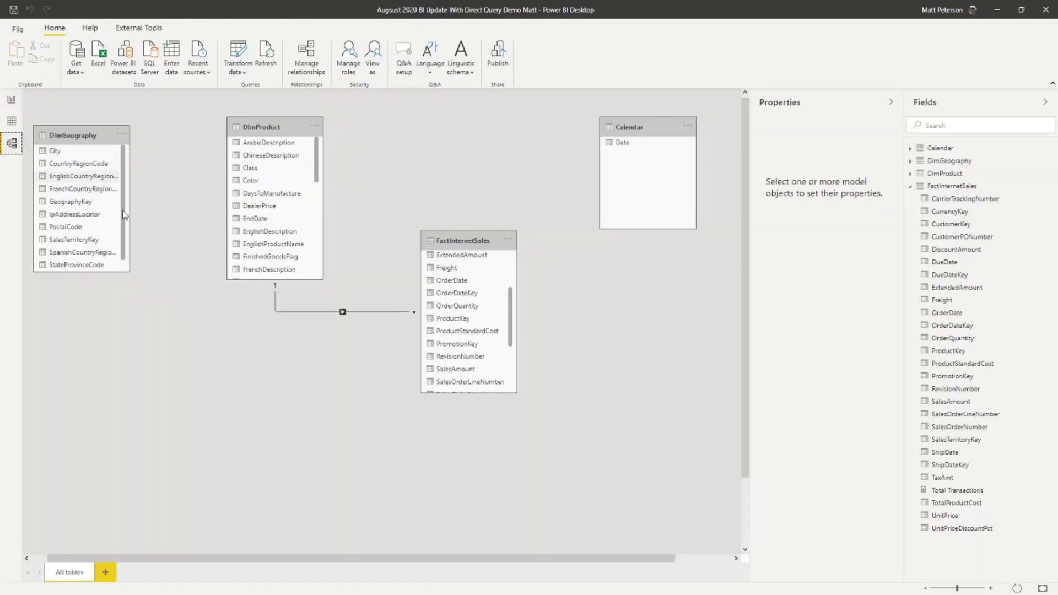
left_click(618, 128)
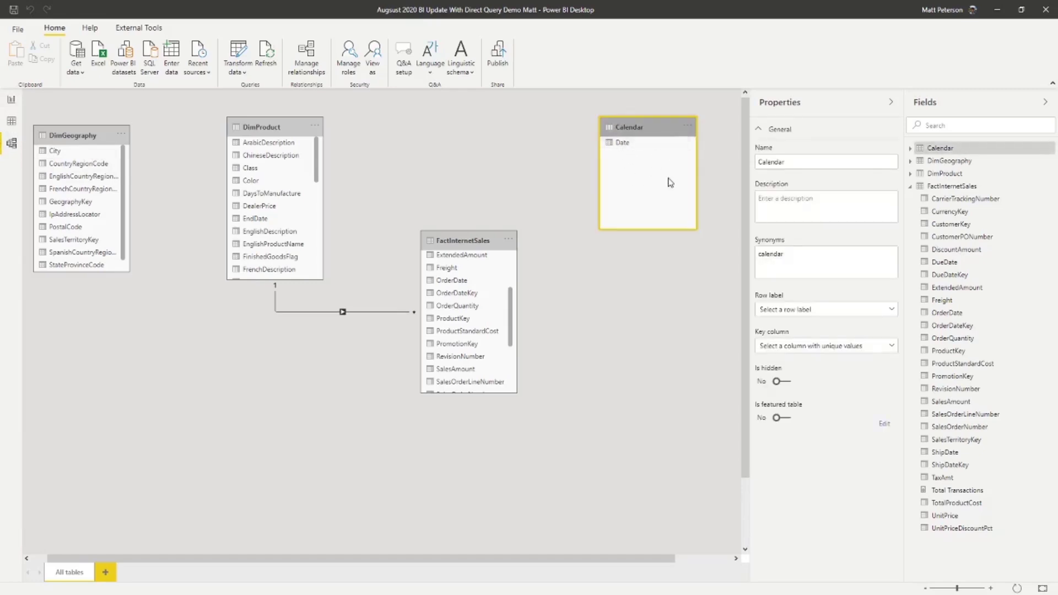
left_click(619, 144)
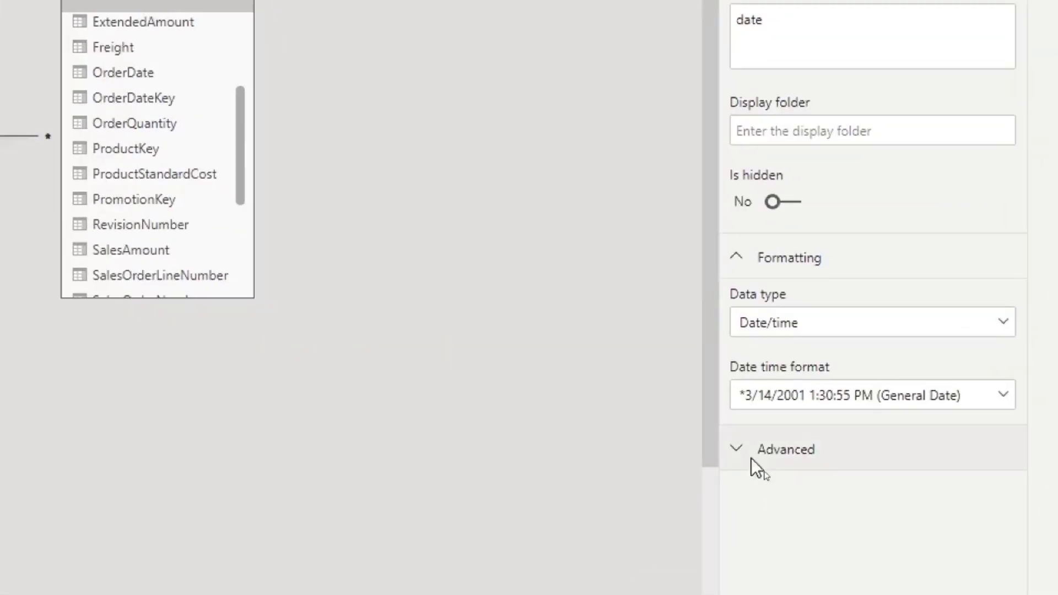
left_click(736, 450)
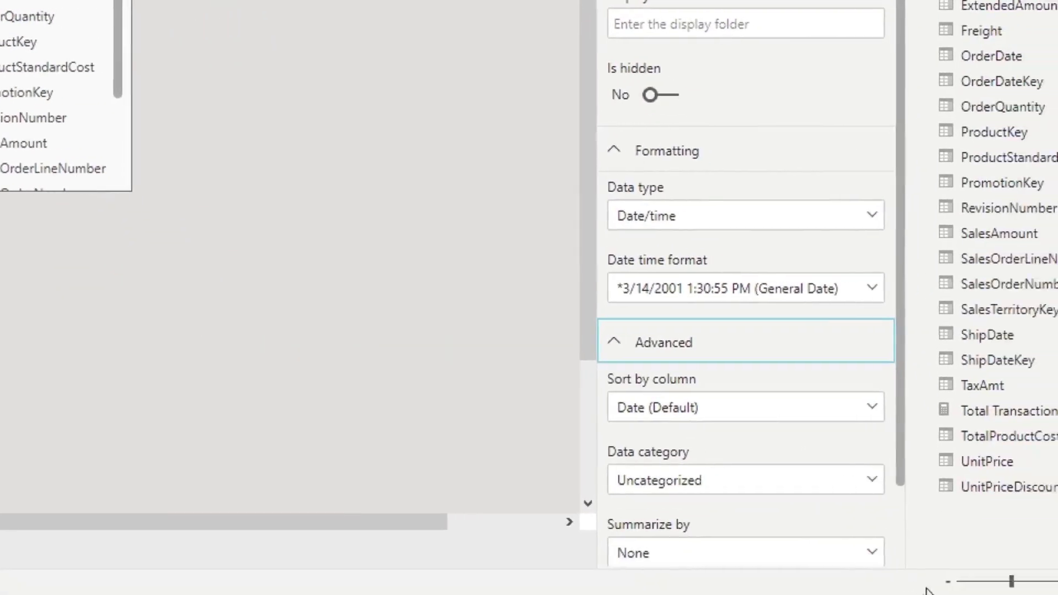
scroll(771, 495, "down", 2)
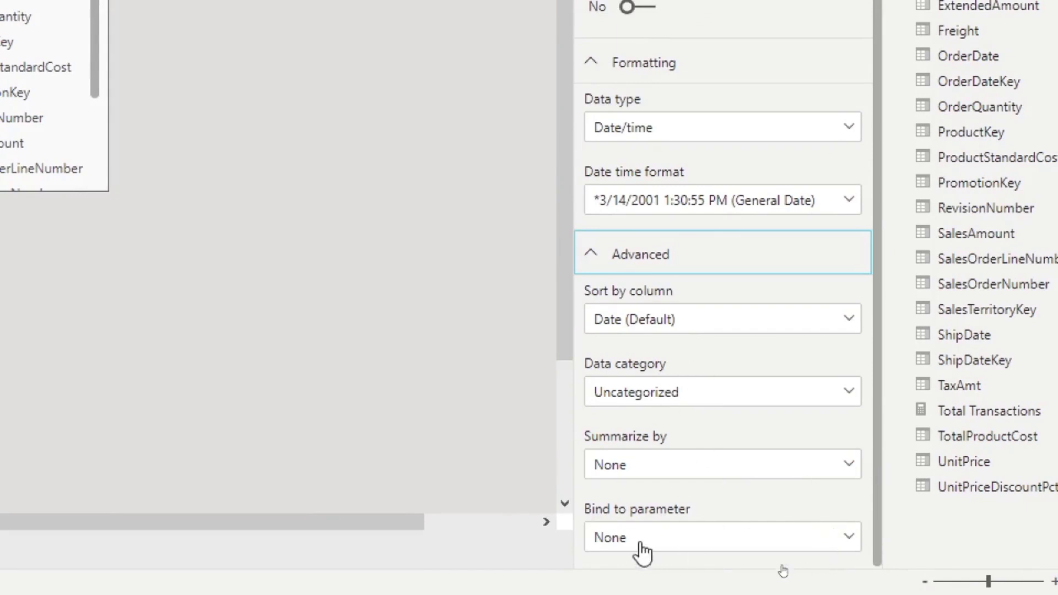
left_click(852, 538)
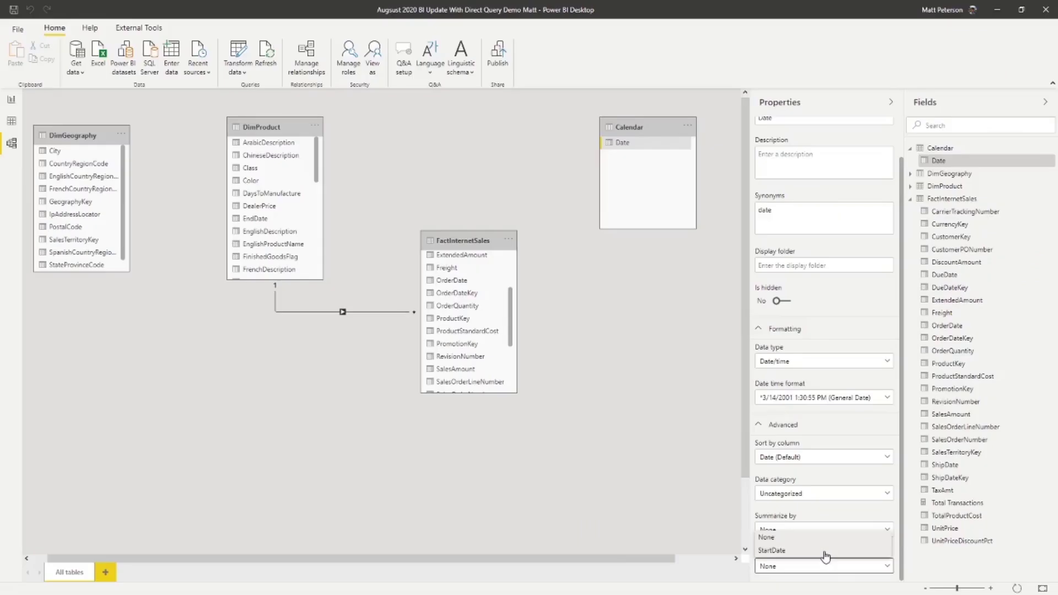
left_click(659, 507)
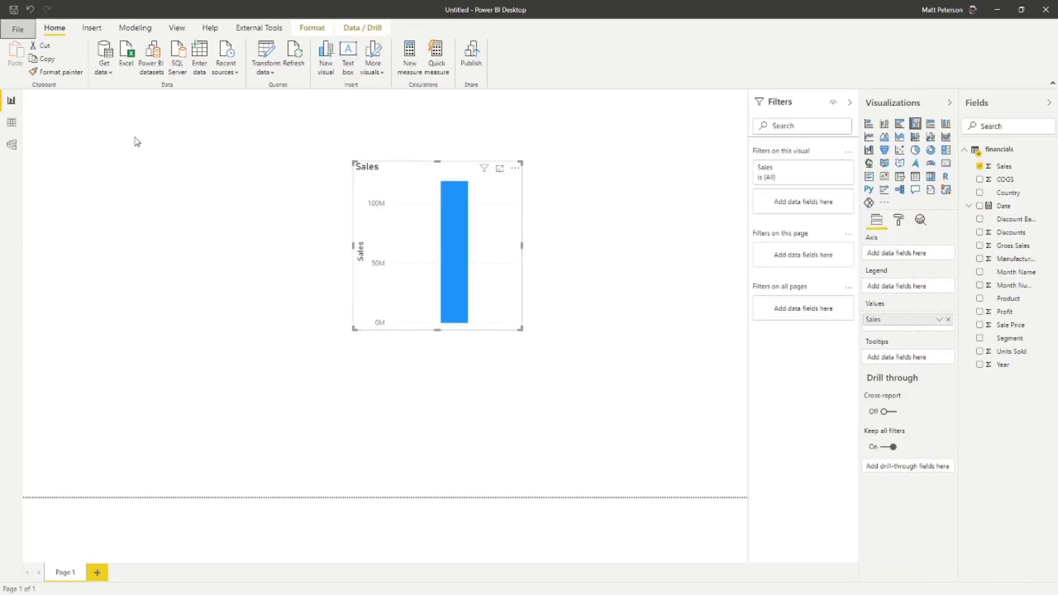
Connect the report with the financials table to the Excel workbook Screening Data.xlsx
left_click(126, 60)
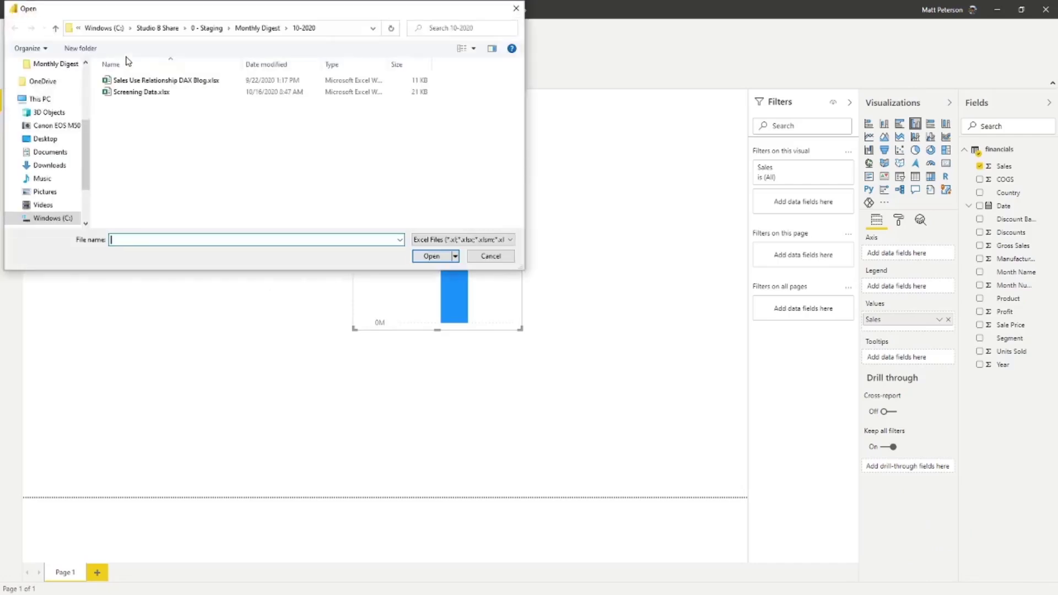
left_click(138, 95)
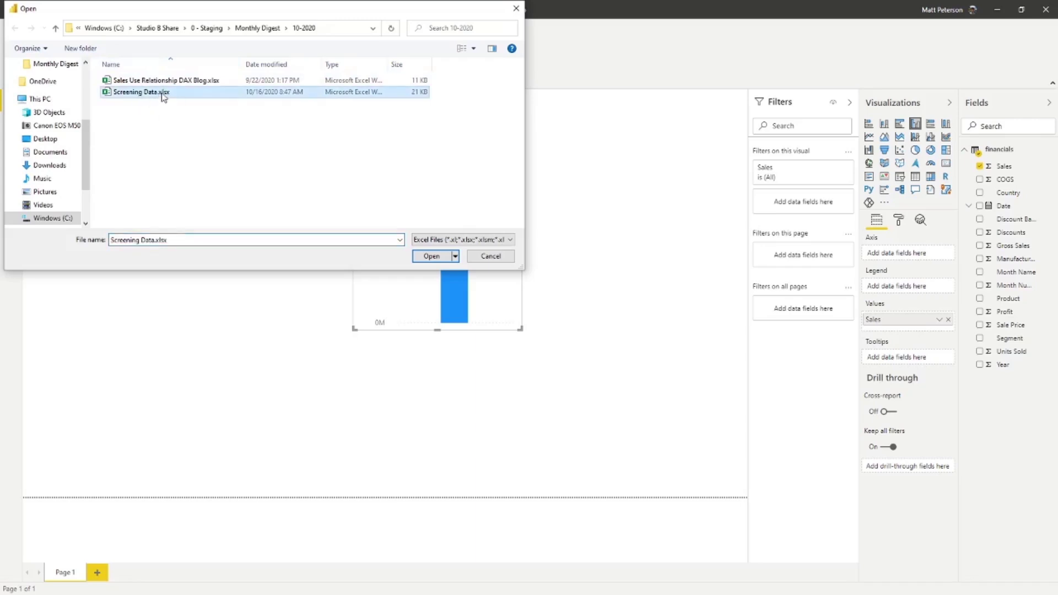
double_click(160, 92)
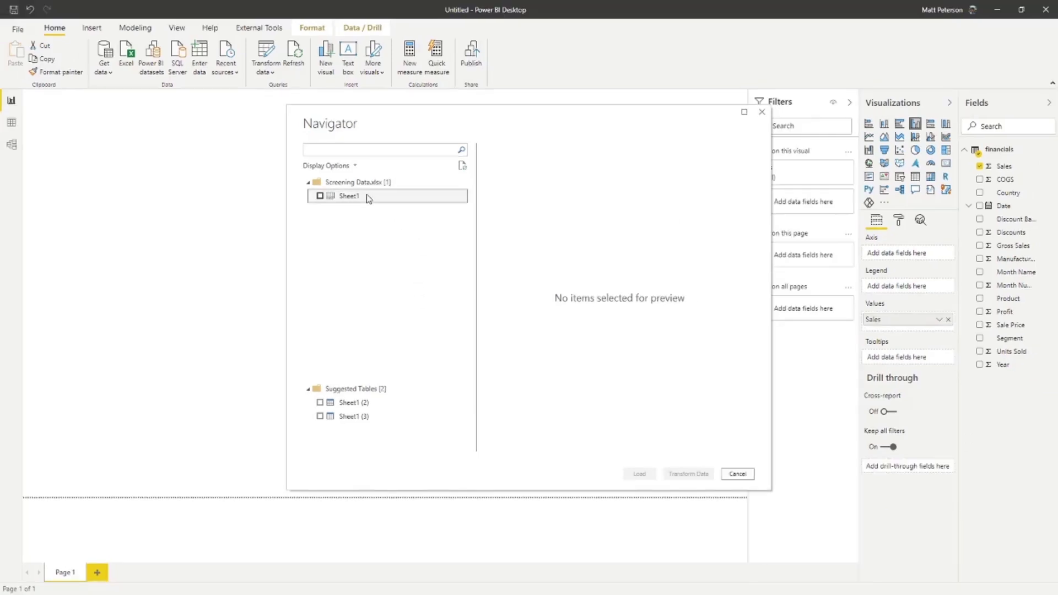
Preview the raw Sheet1 and compare it with the suggested tables Sheet1 (2) and Sheet1 (3)
left_click(368, 198)
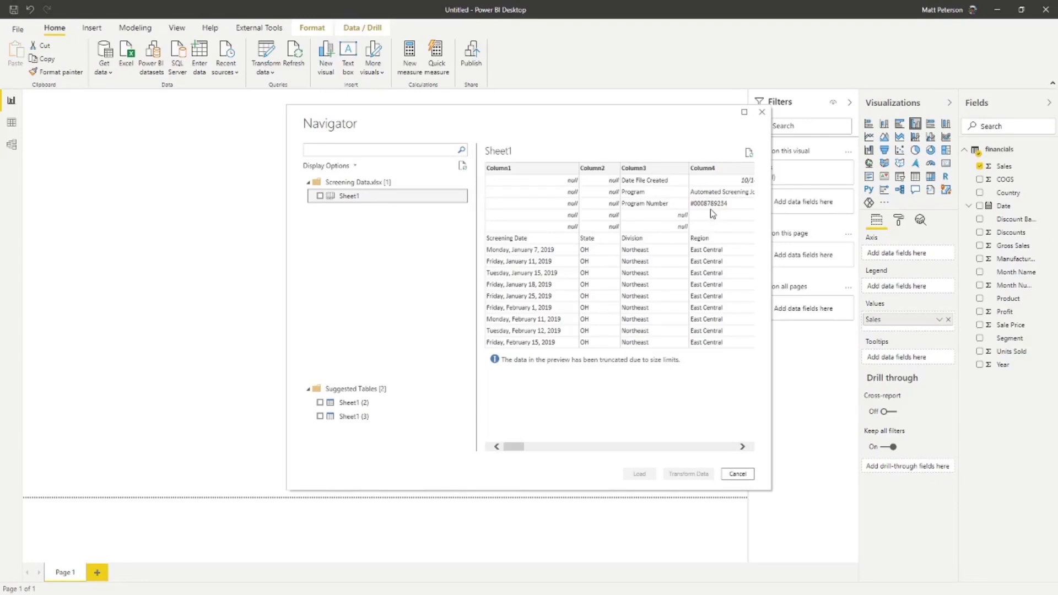
mouse_move(518, 451)
left_mouse_down()
mouse_move(547, 453)
mouse_move(534, 452)
left_mouse_up()
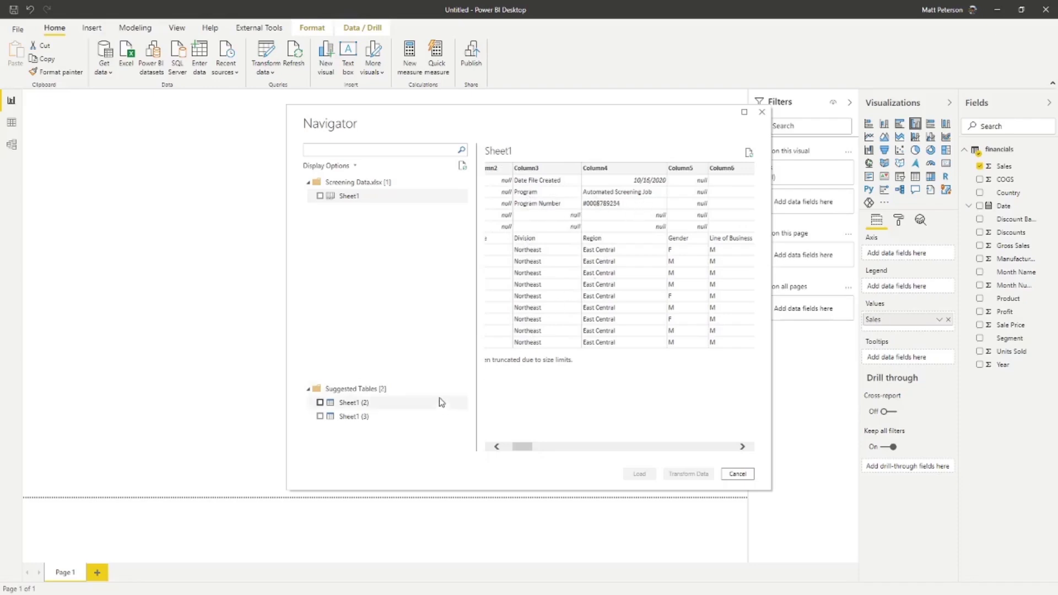
left_click(360, 404)
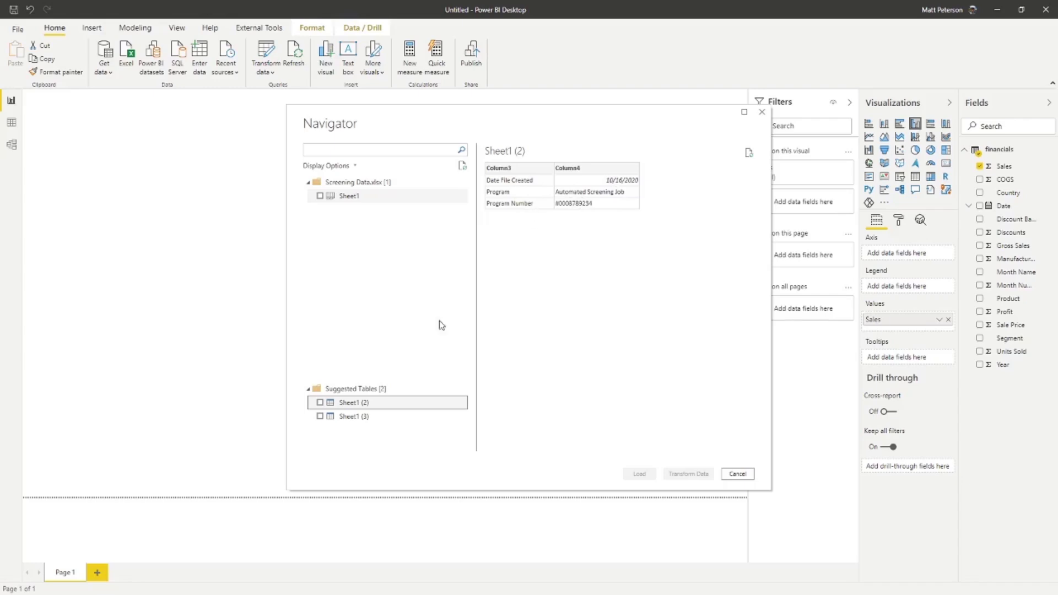
left_click(354, 418)
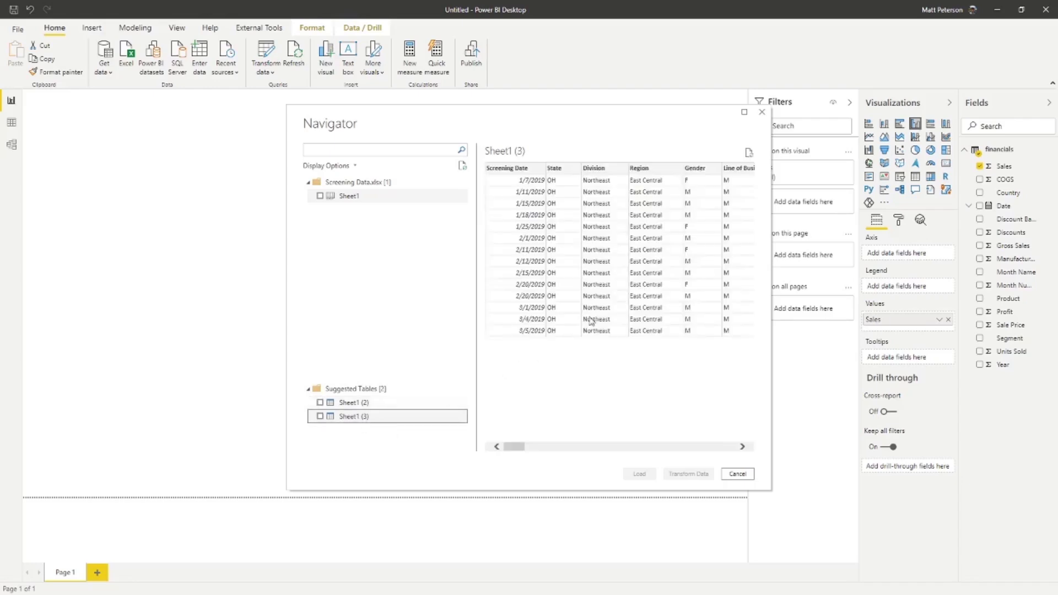
left_click_drag(513, 446, 496, 467)
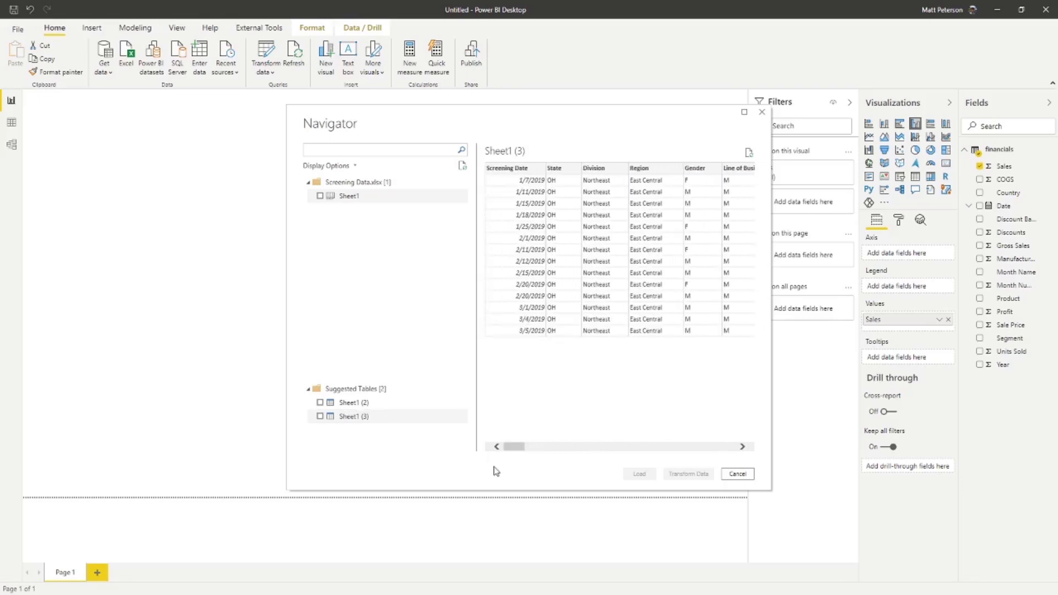